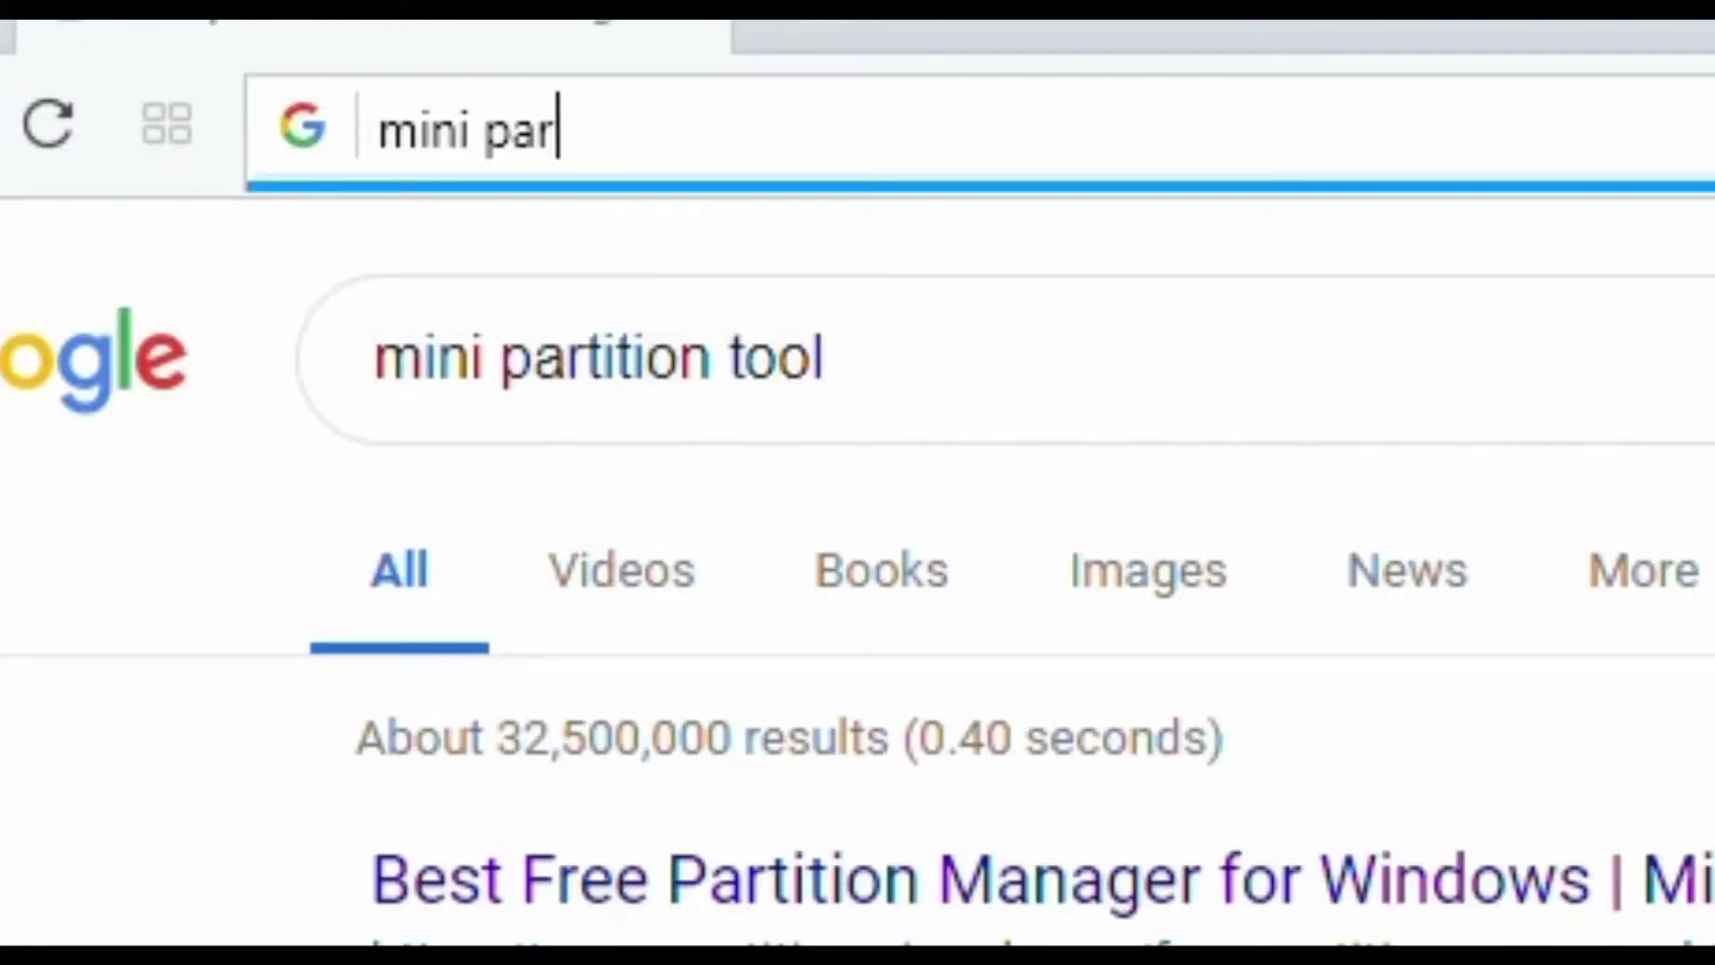
type("ti")
type("tion tool")
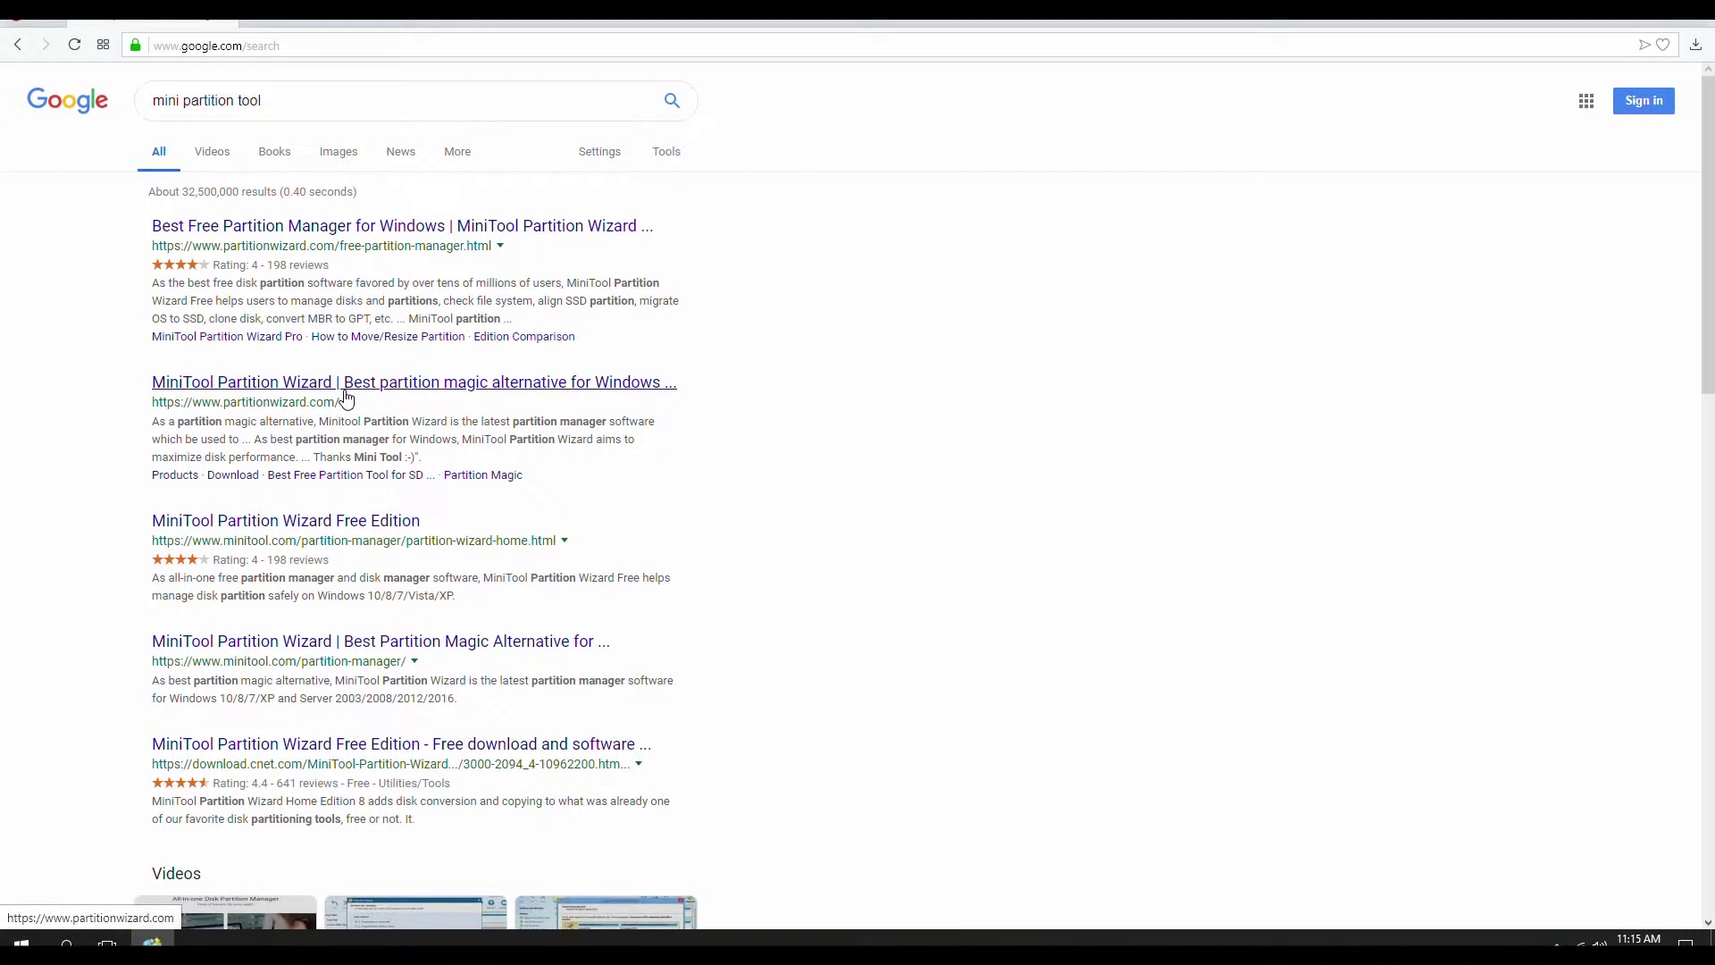
- Open partitionwizard.com from the Google results and go to its download center
left_click(346, 385)
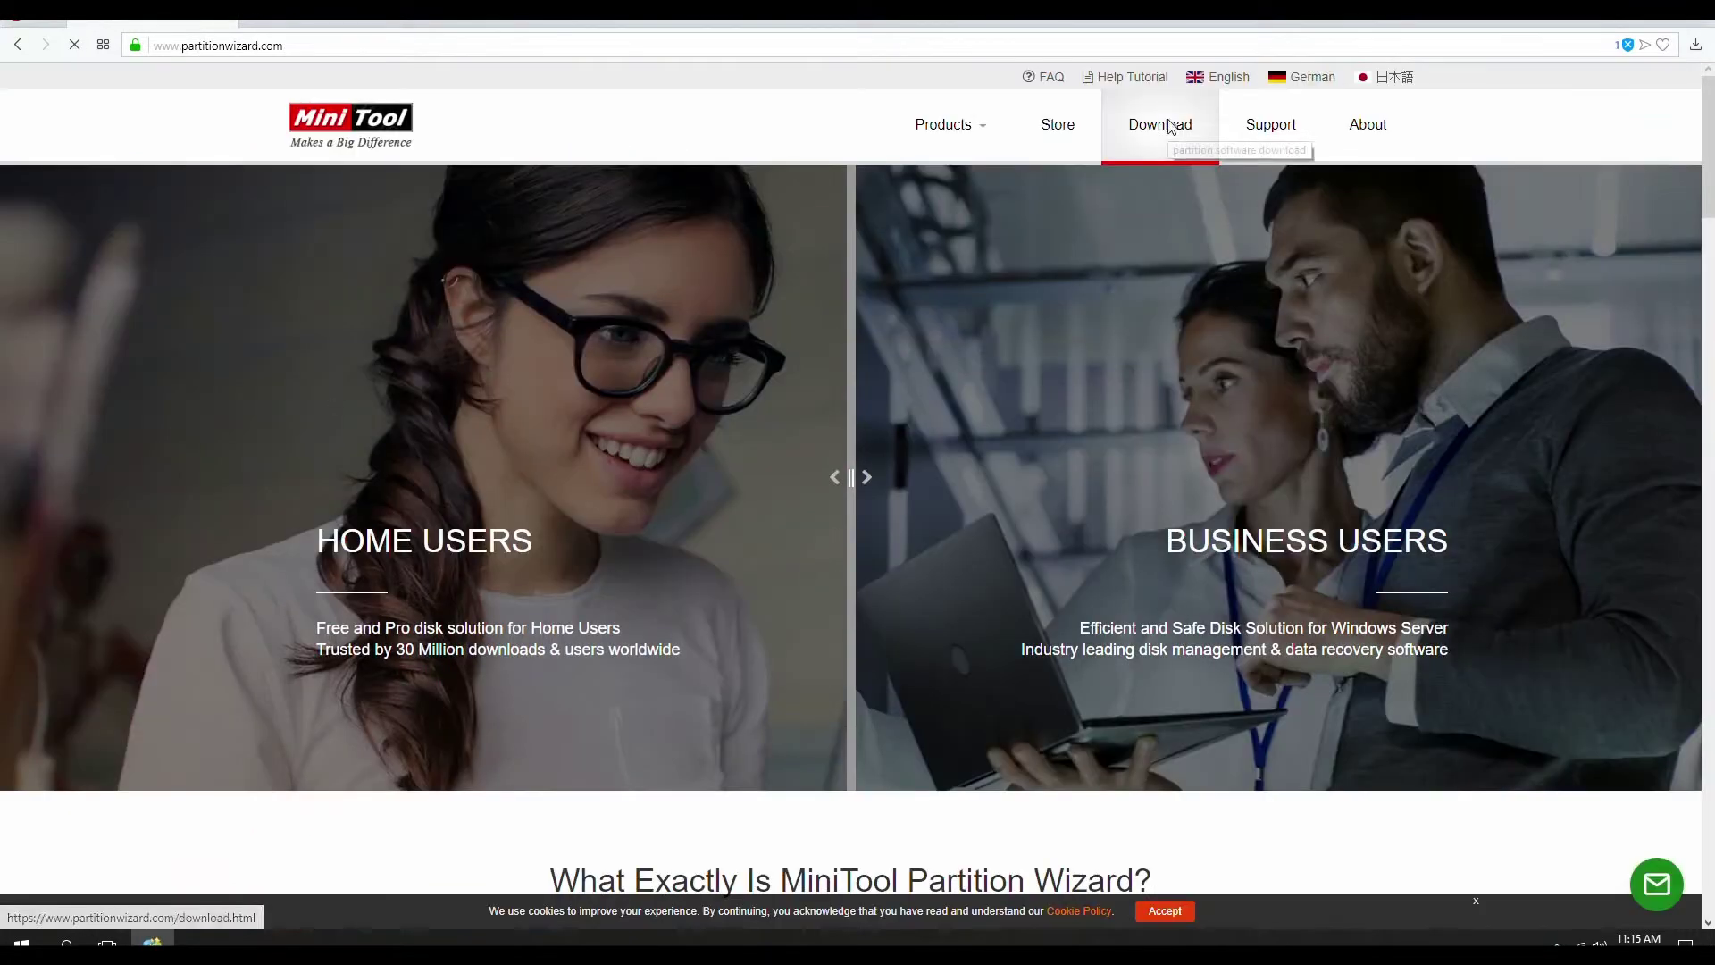
left_click(1160, 124)
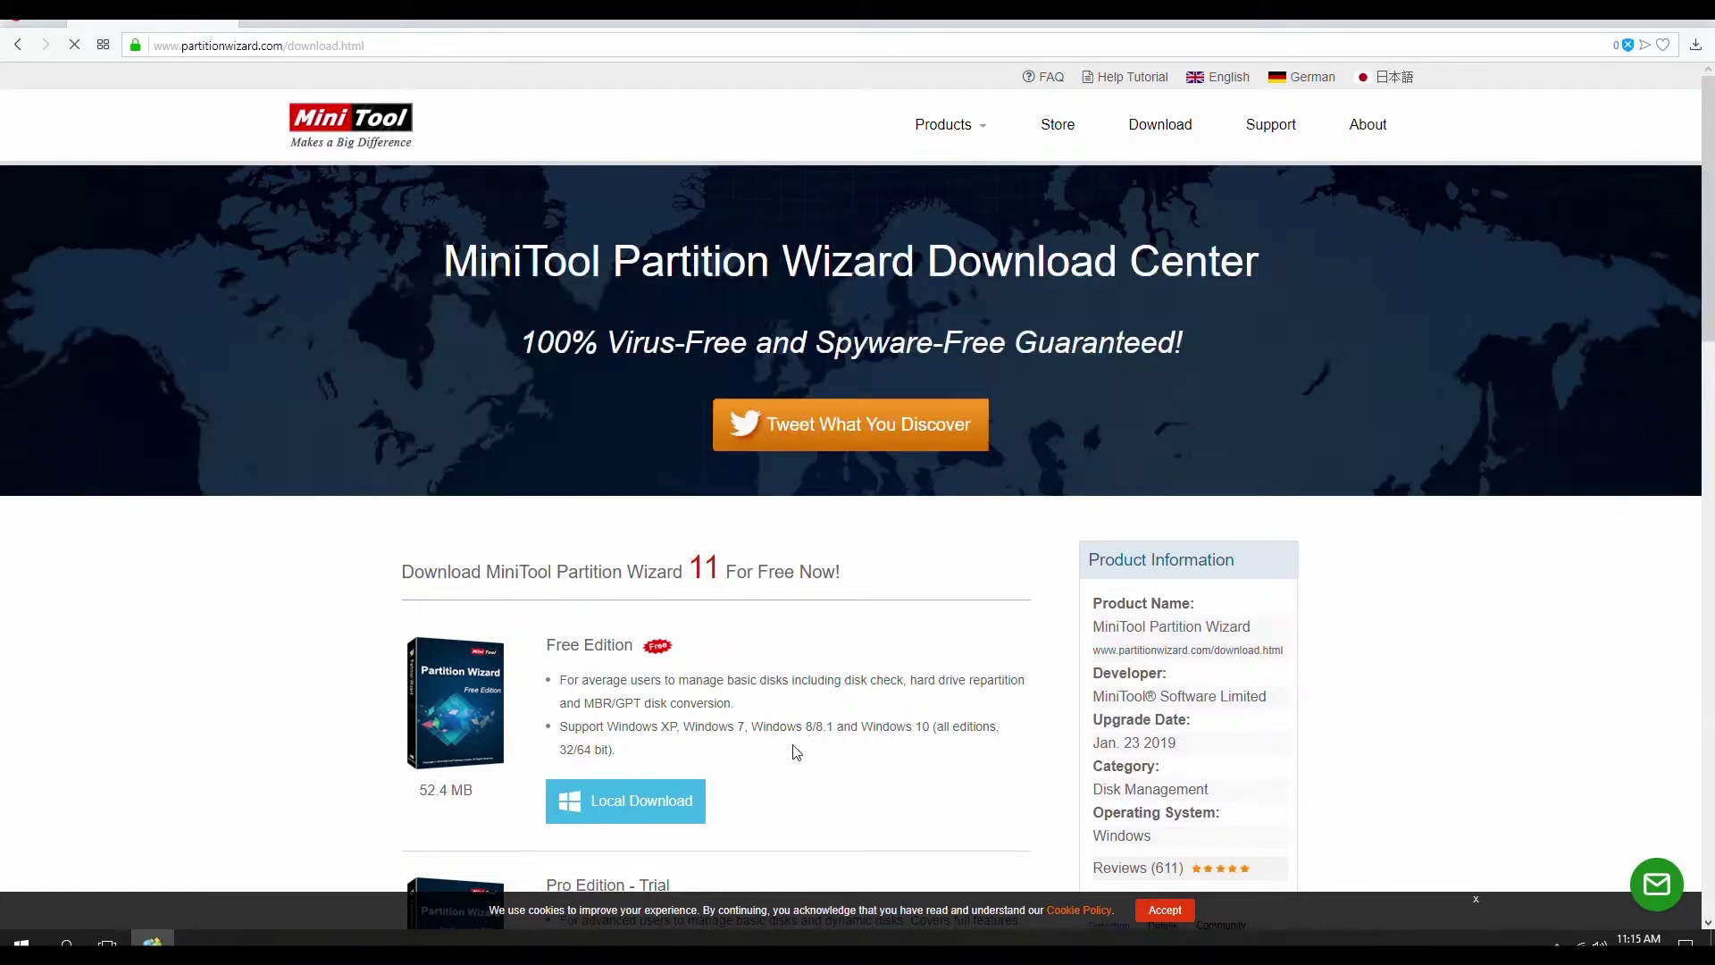
- Download and run the Free Edition installer in English, accepting the license agreement
left_click(641, 800)
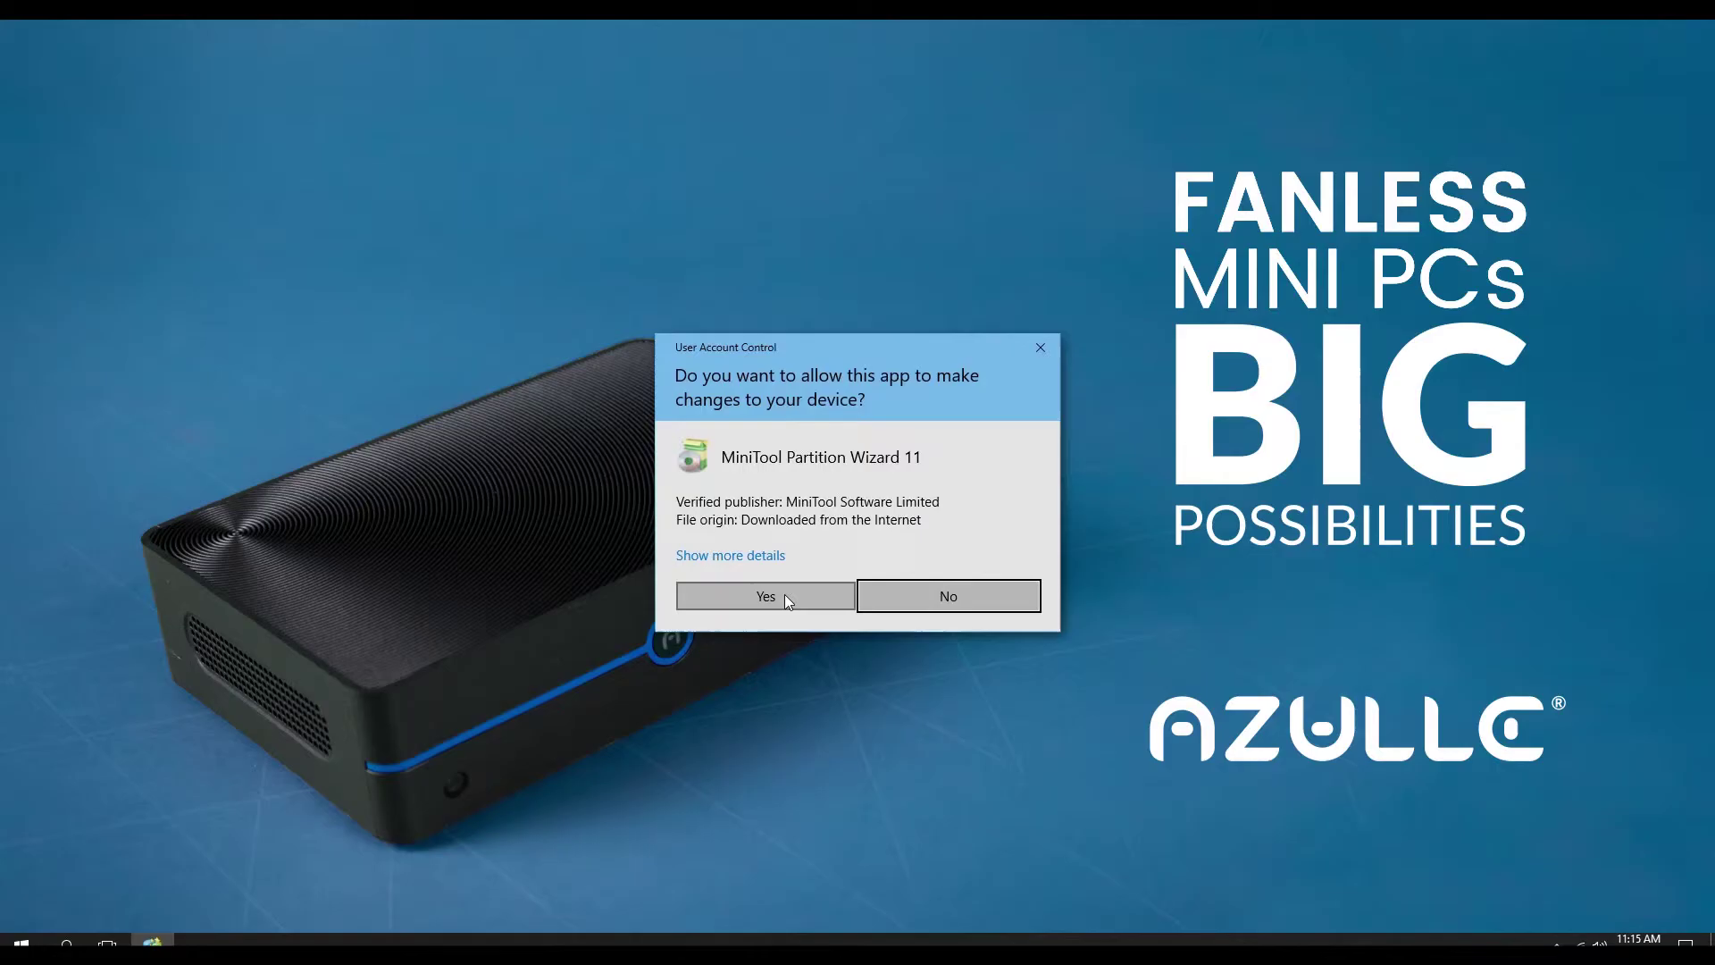
left_click(783, 596)
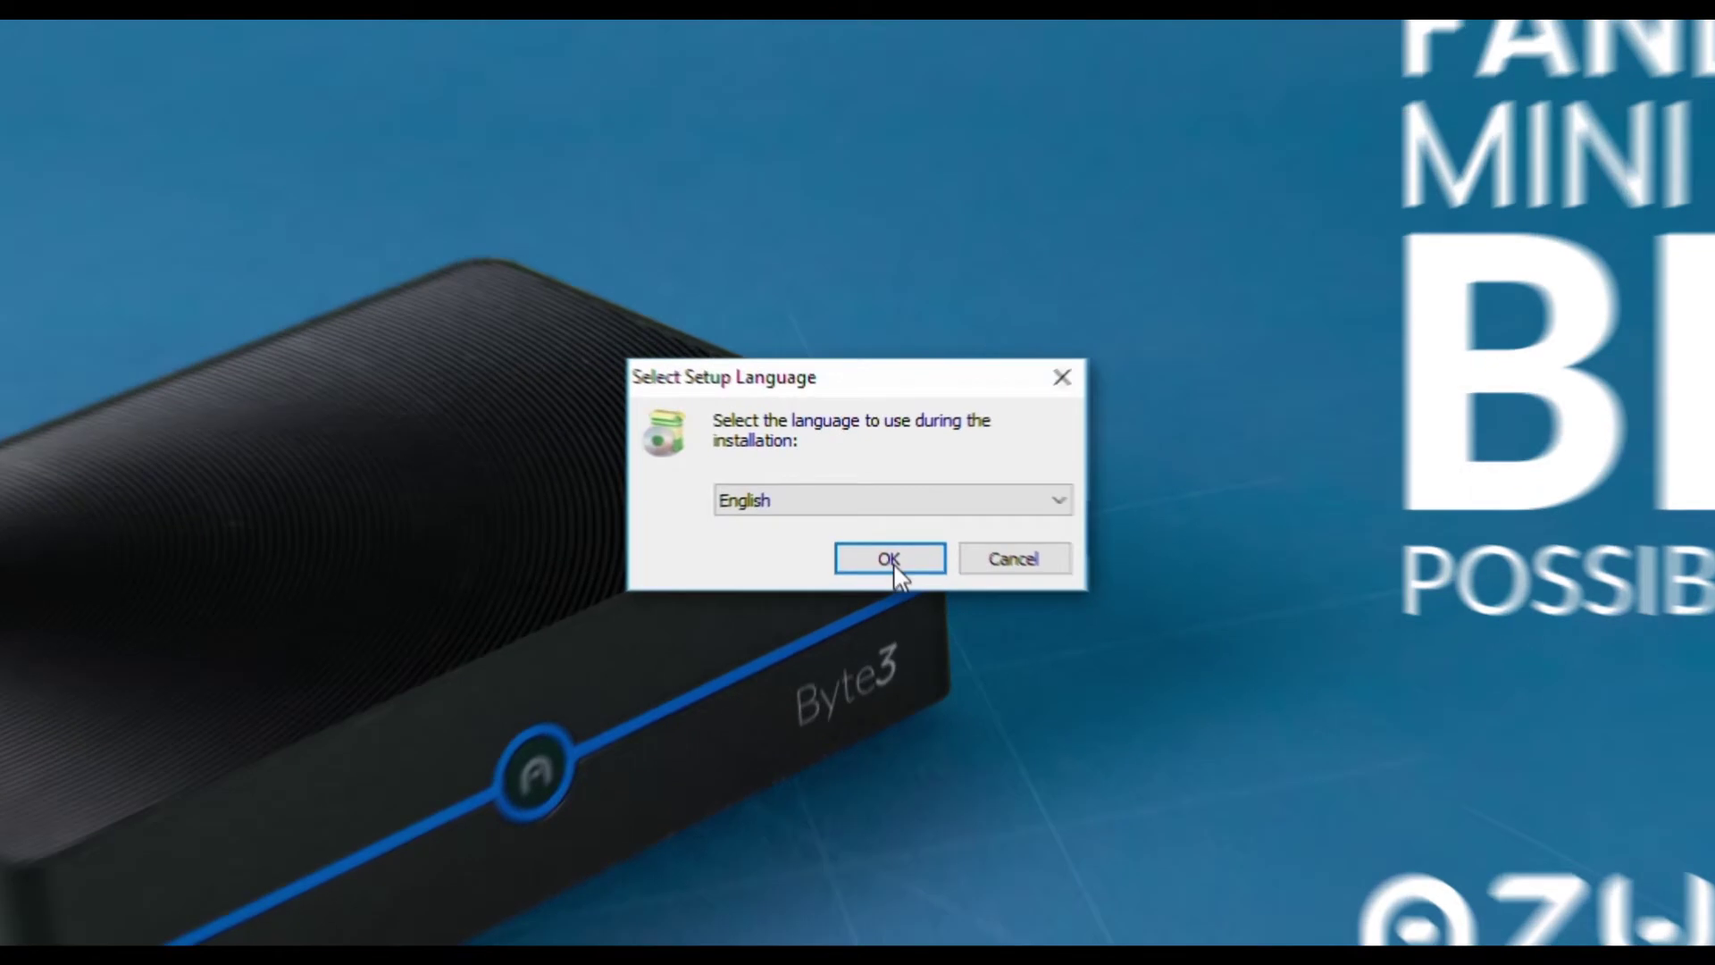
left_click(875, 512)
left_click(455, 730)
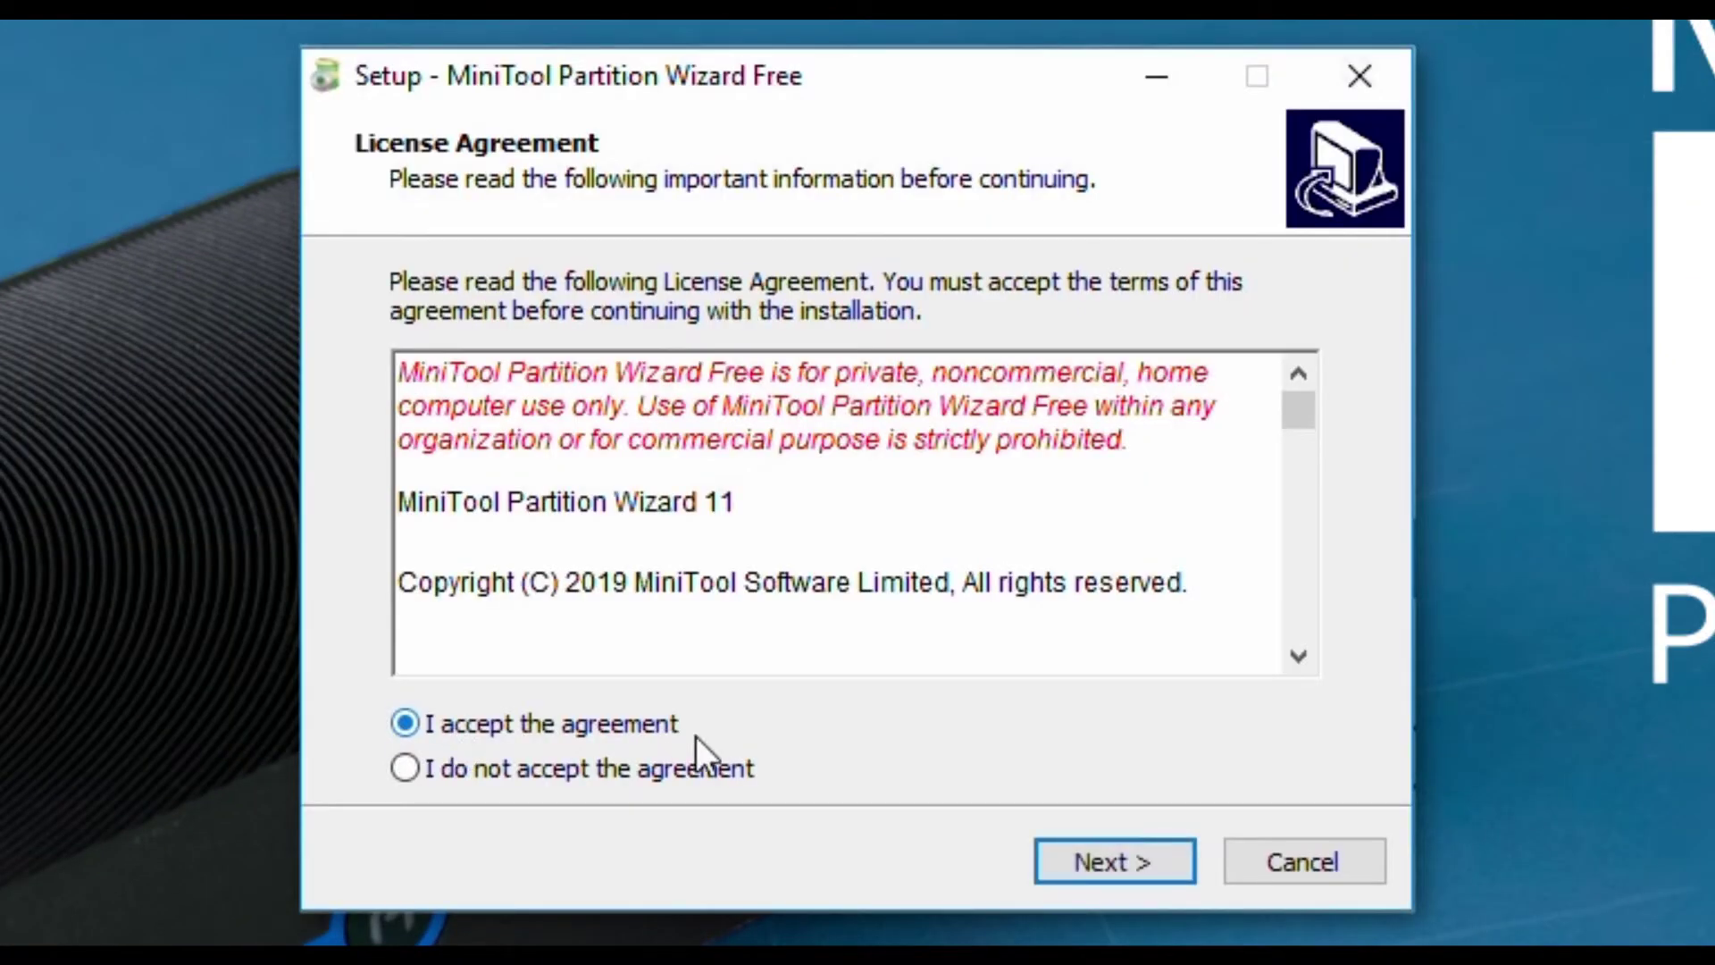
left_click(1070, 850)
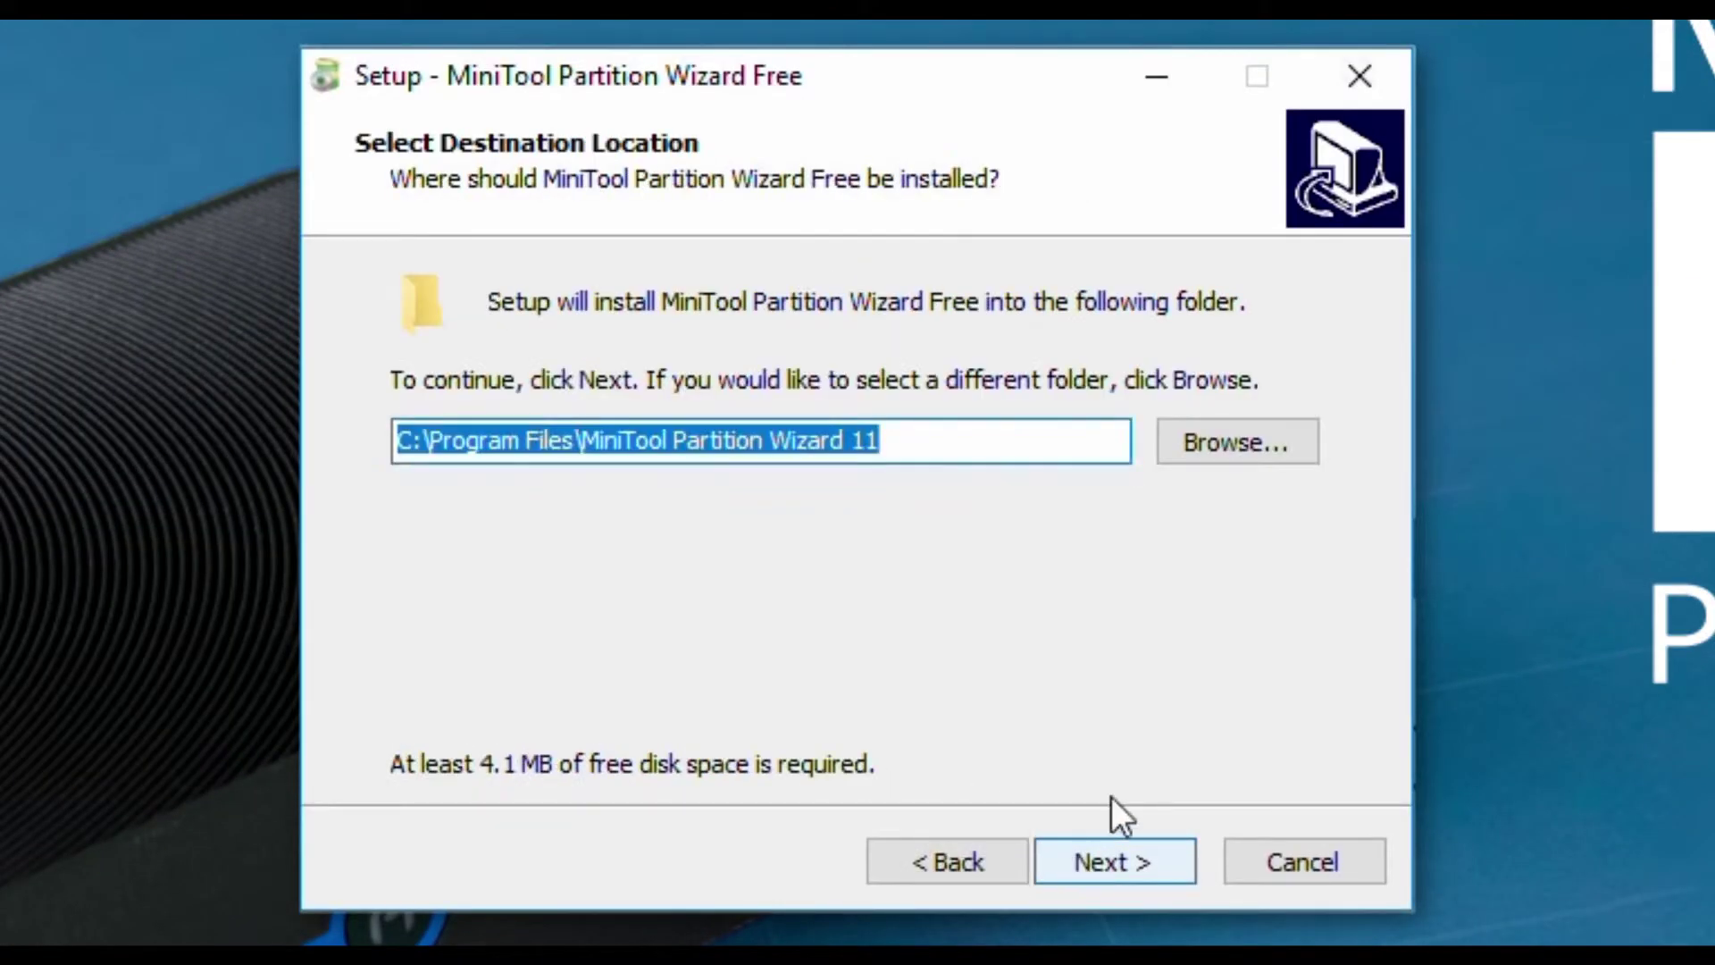
- Install with the default folder and tasks, declining Avast, then launch Partition Wizard
left_click(1100, 849)
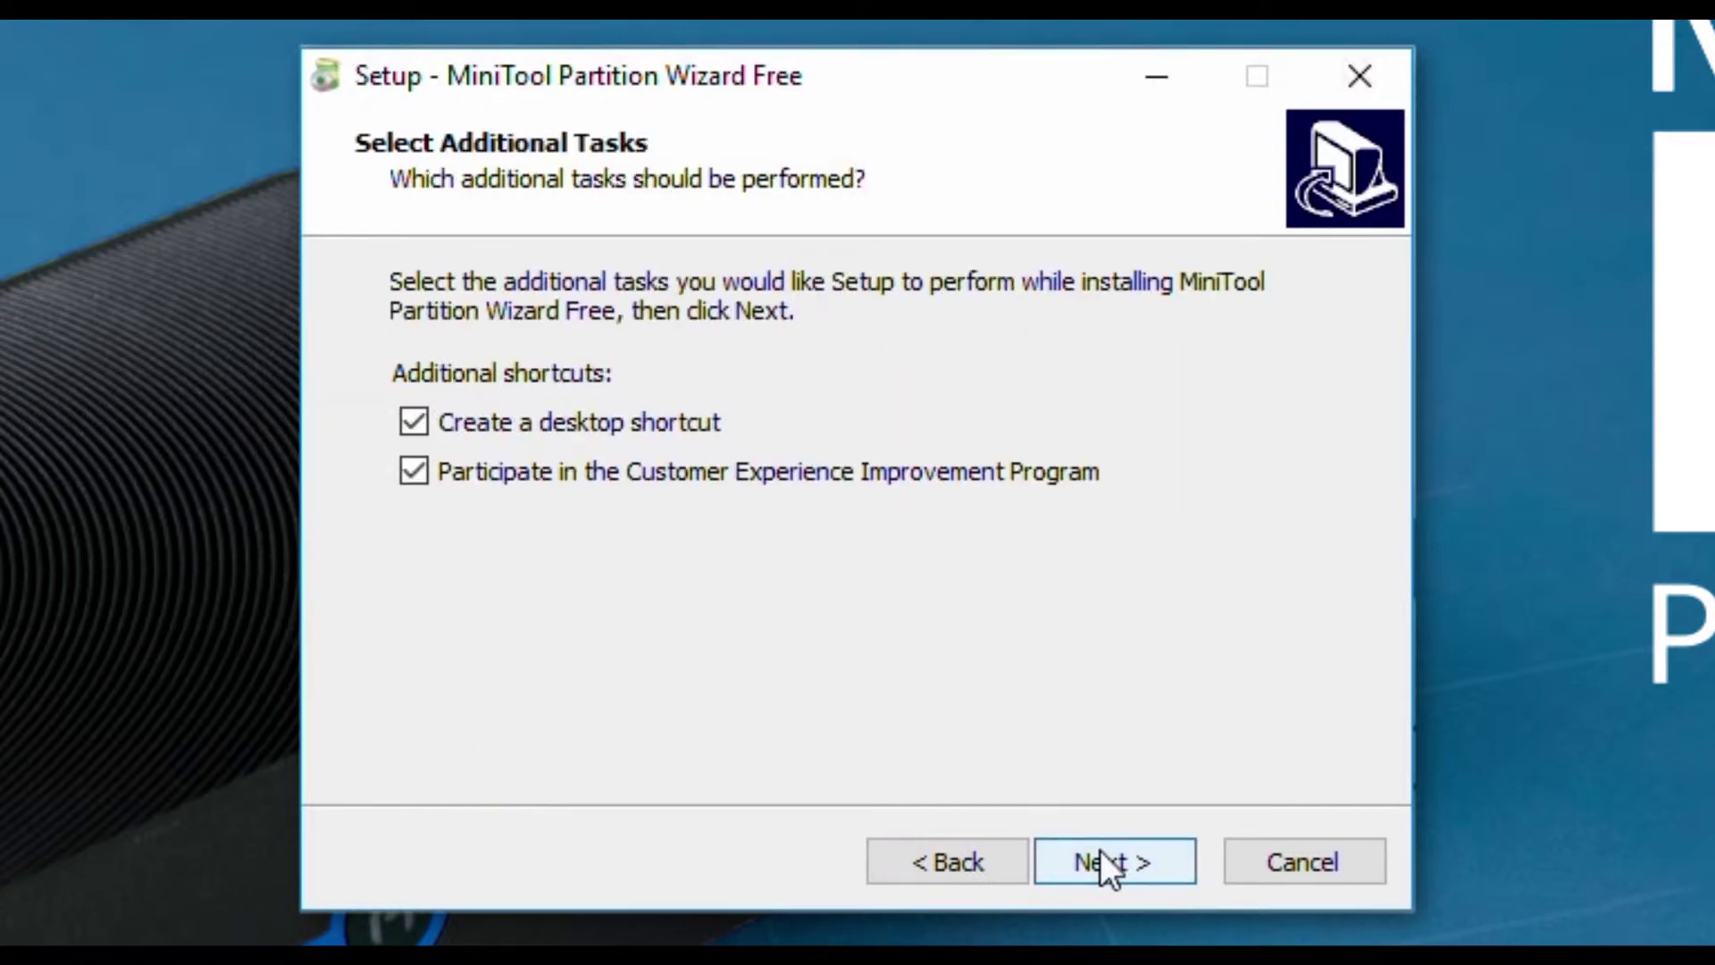
left_click(1100, 849)
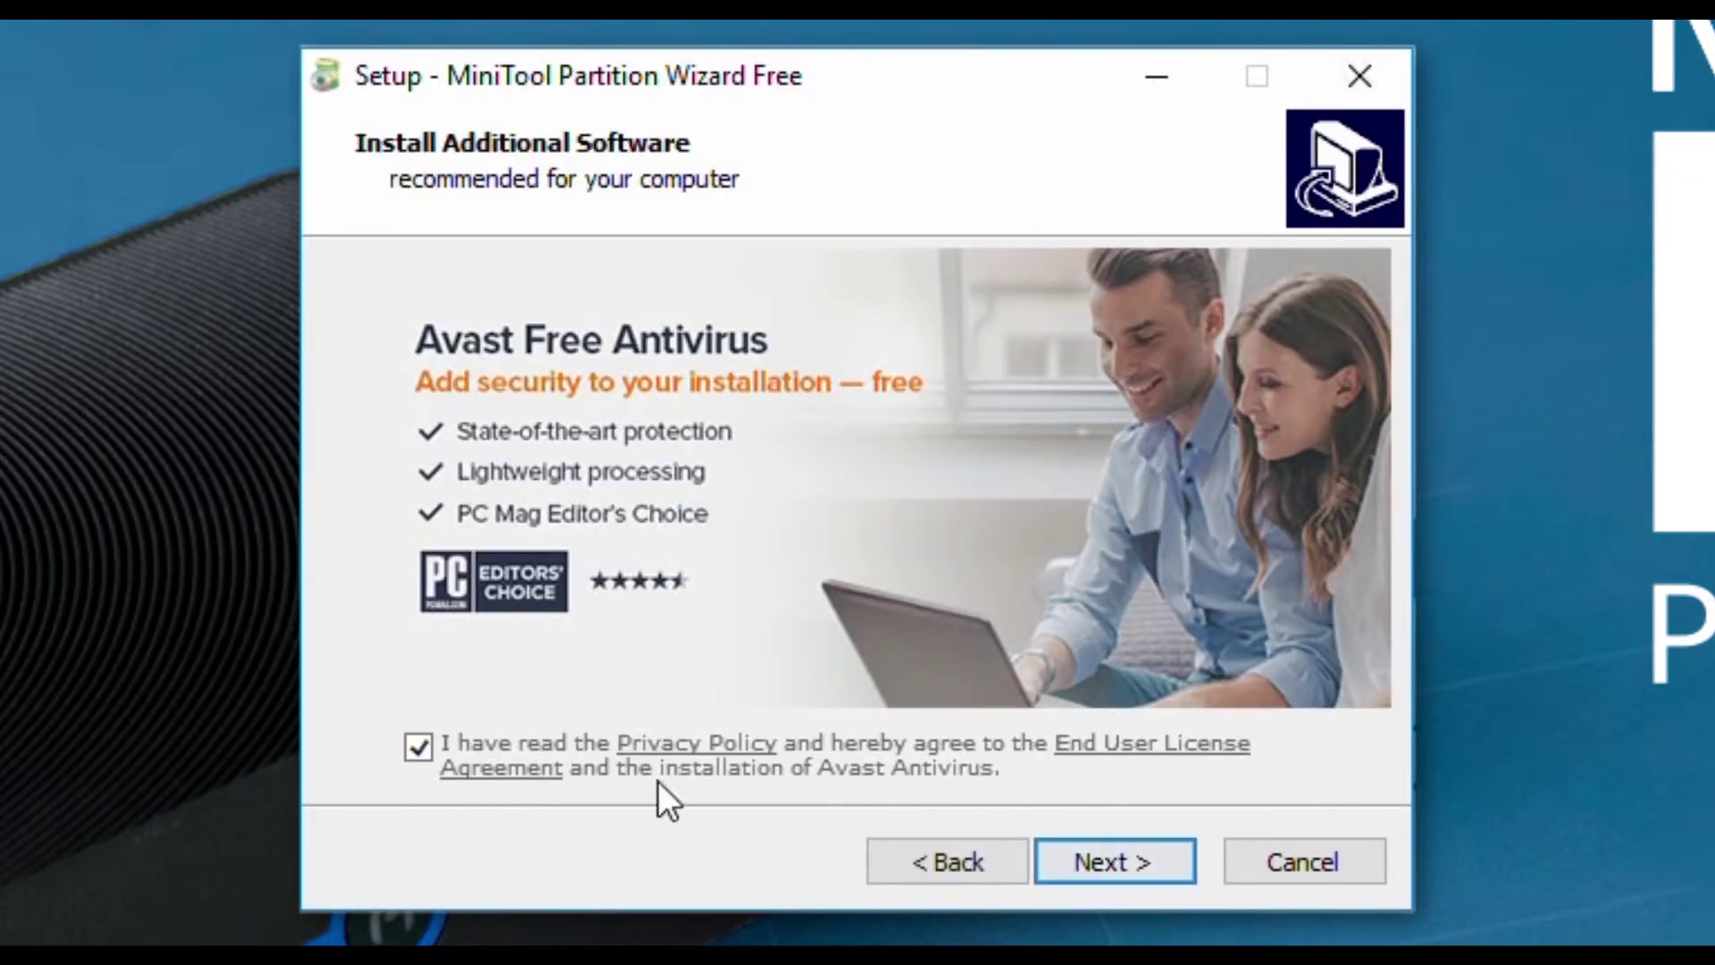
left_click(416, 746)
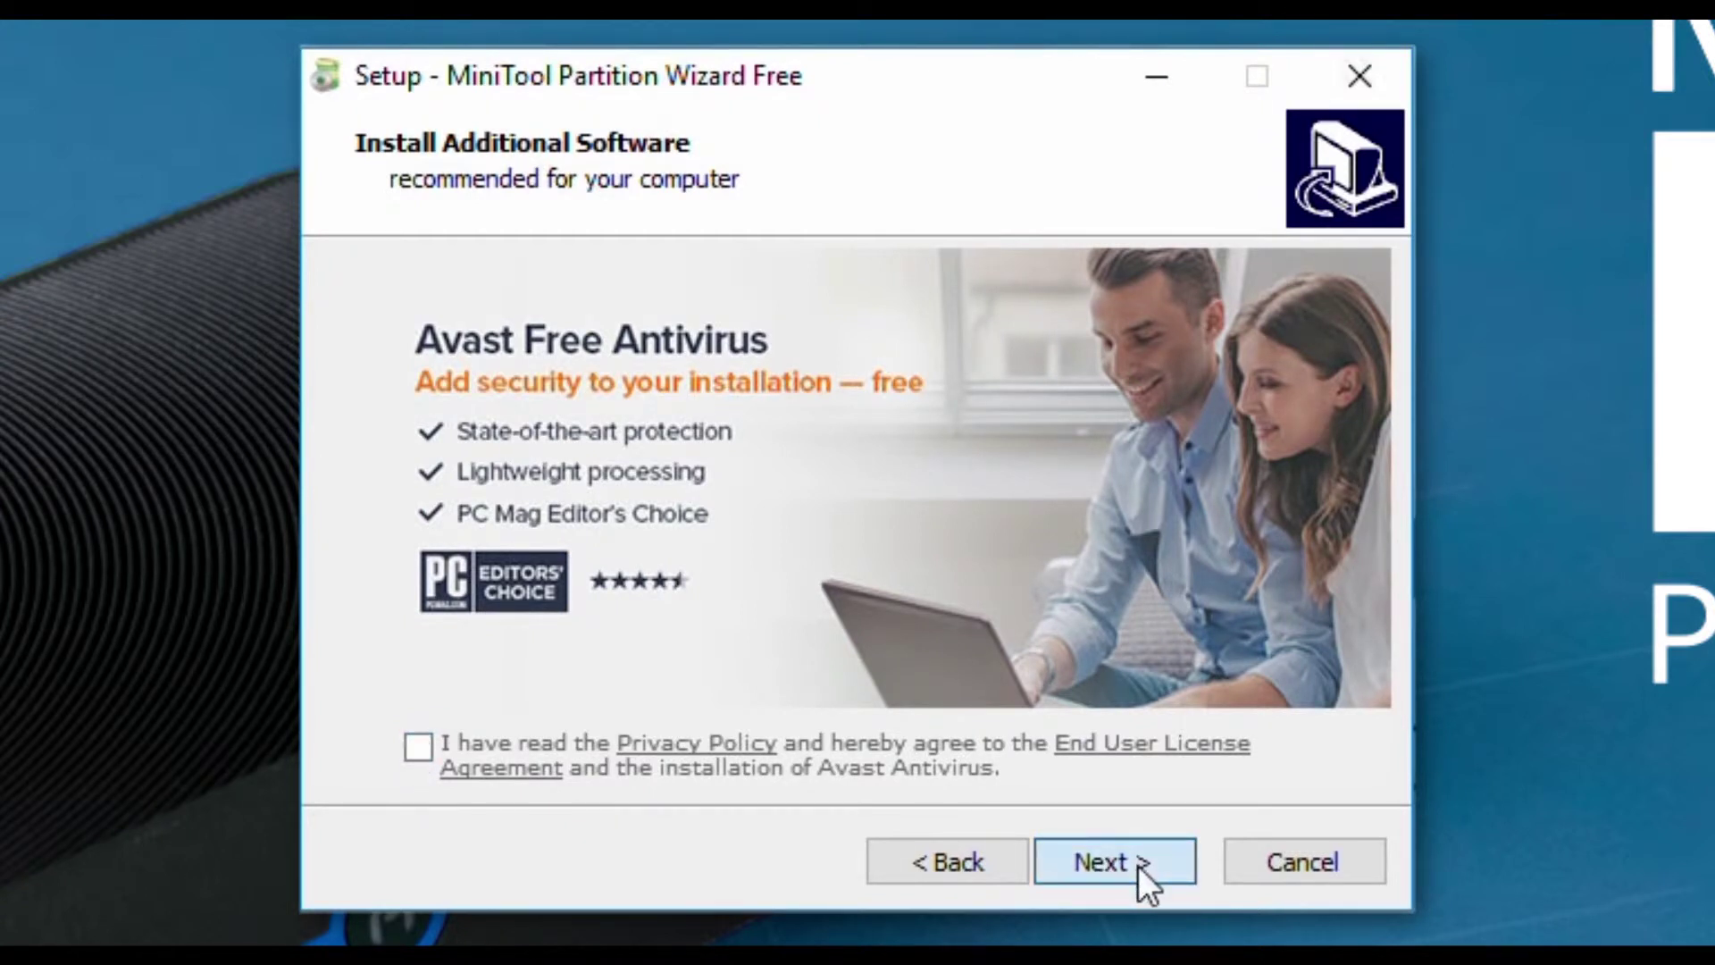
left_click(1137, 866)
left_click(1115, 863)
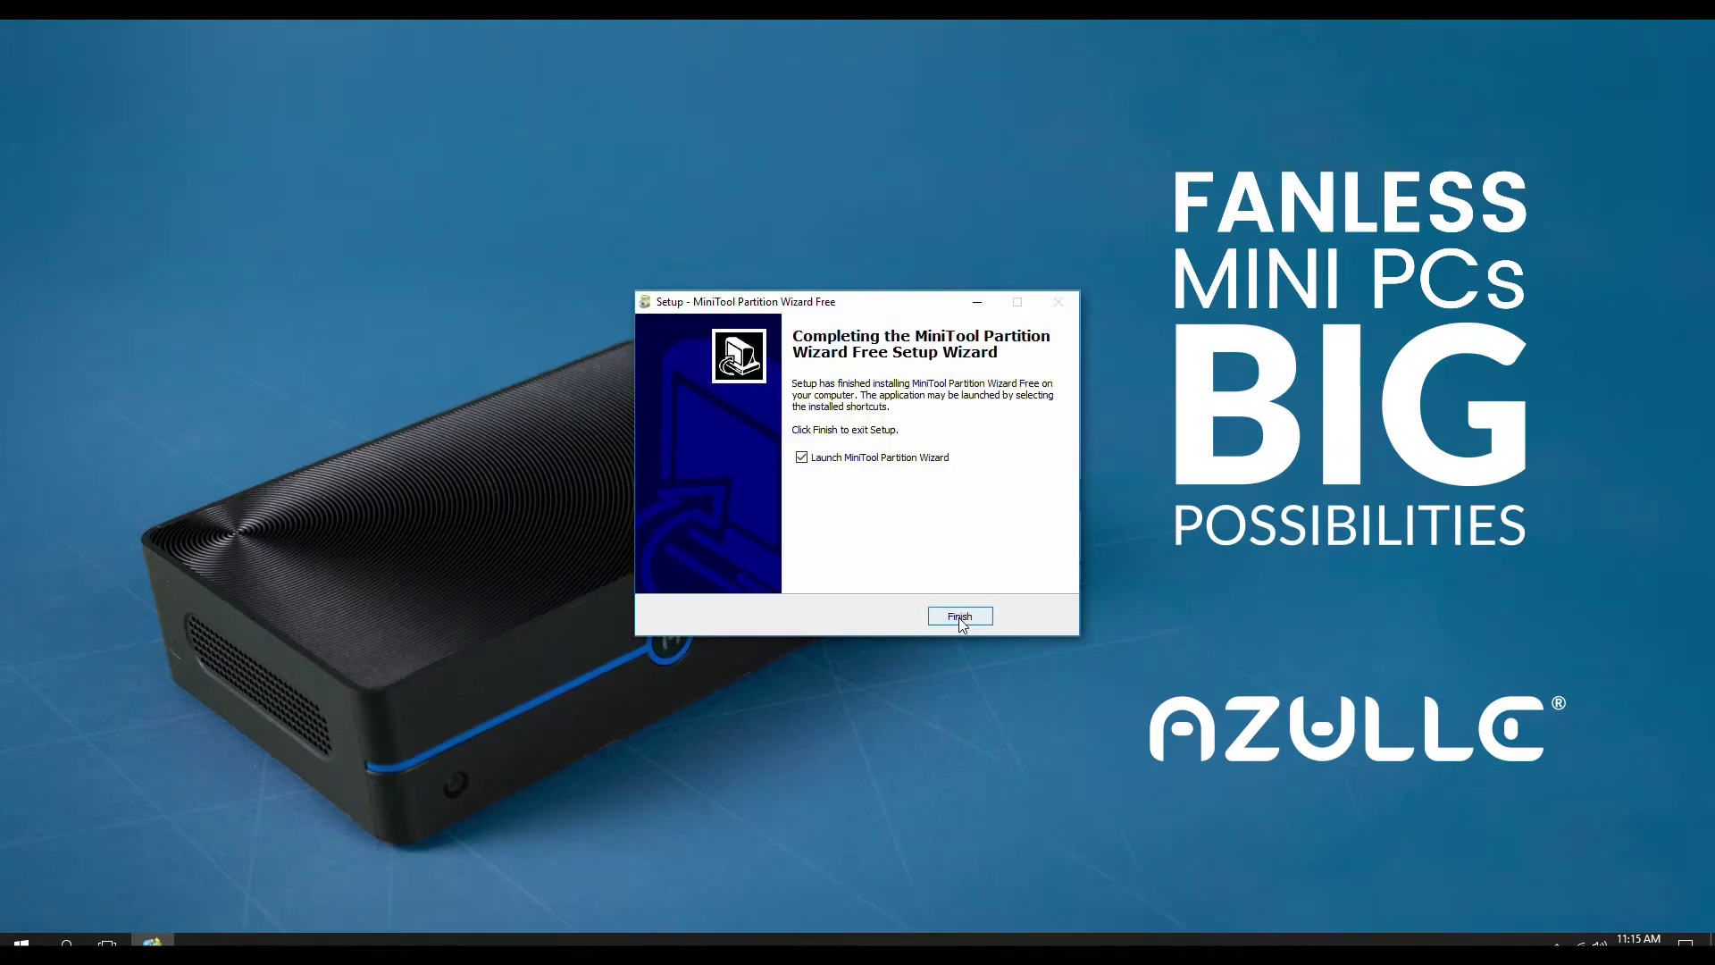
left_click(961, 616)
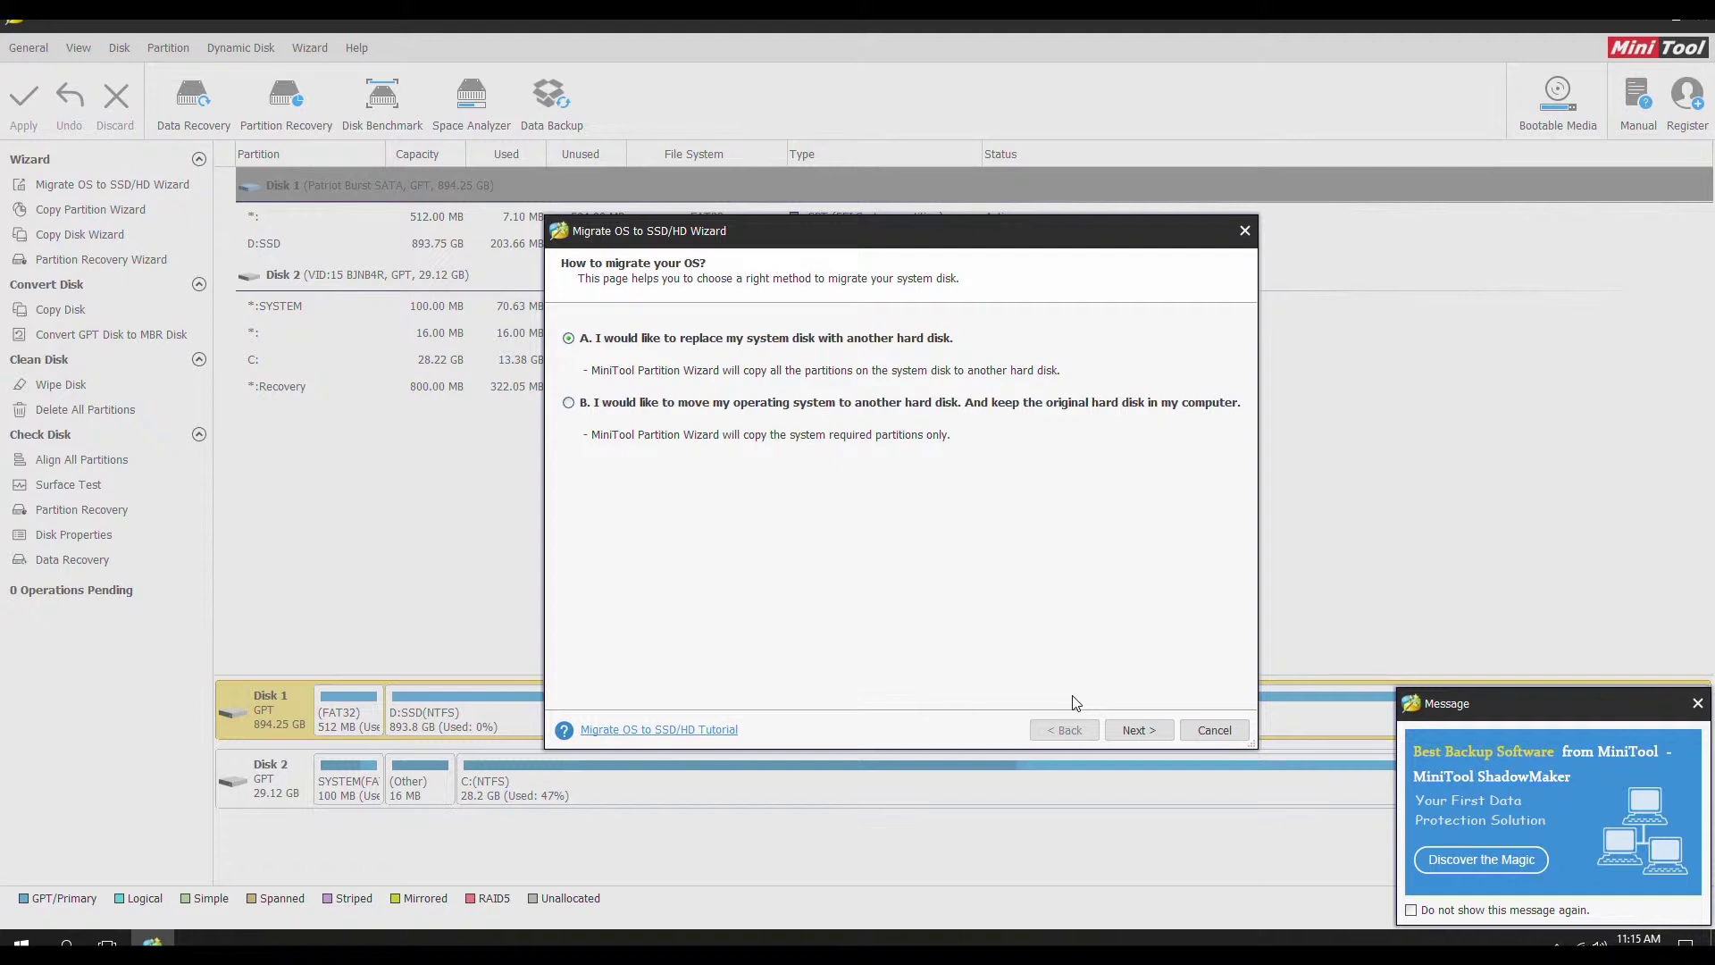
- Choose Disk 1 (Patriot Burst SATA) as the migration destination, accepting the data wipe
left_click(1135, 729)
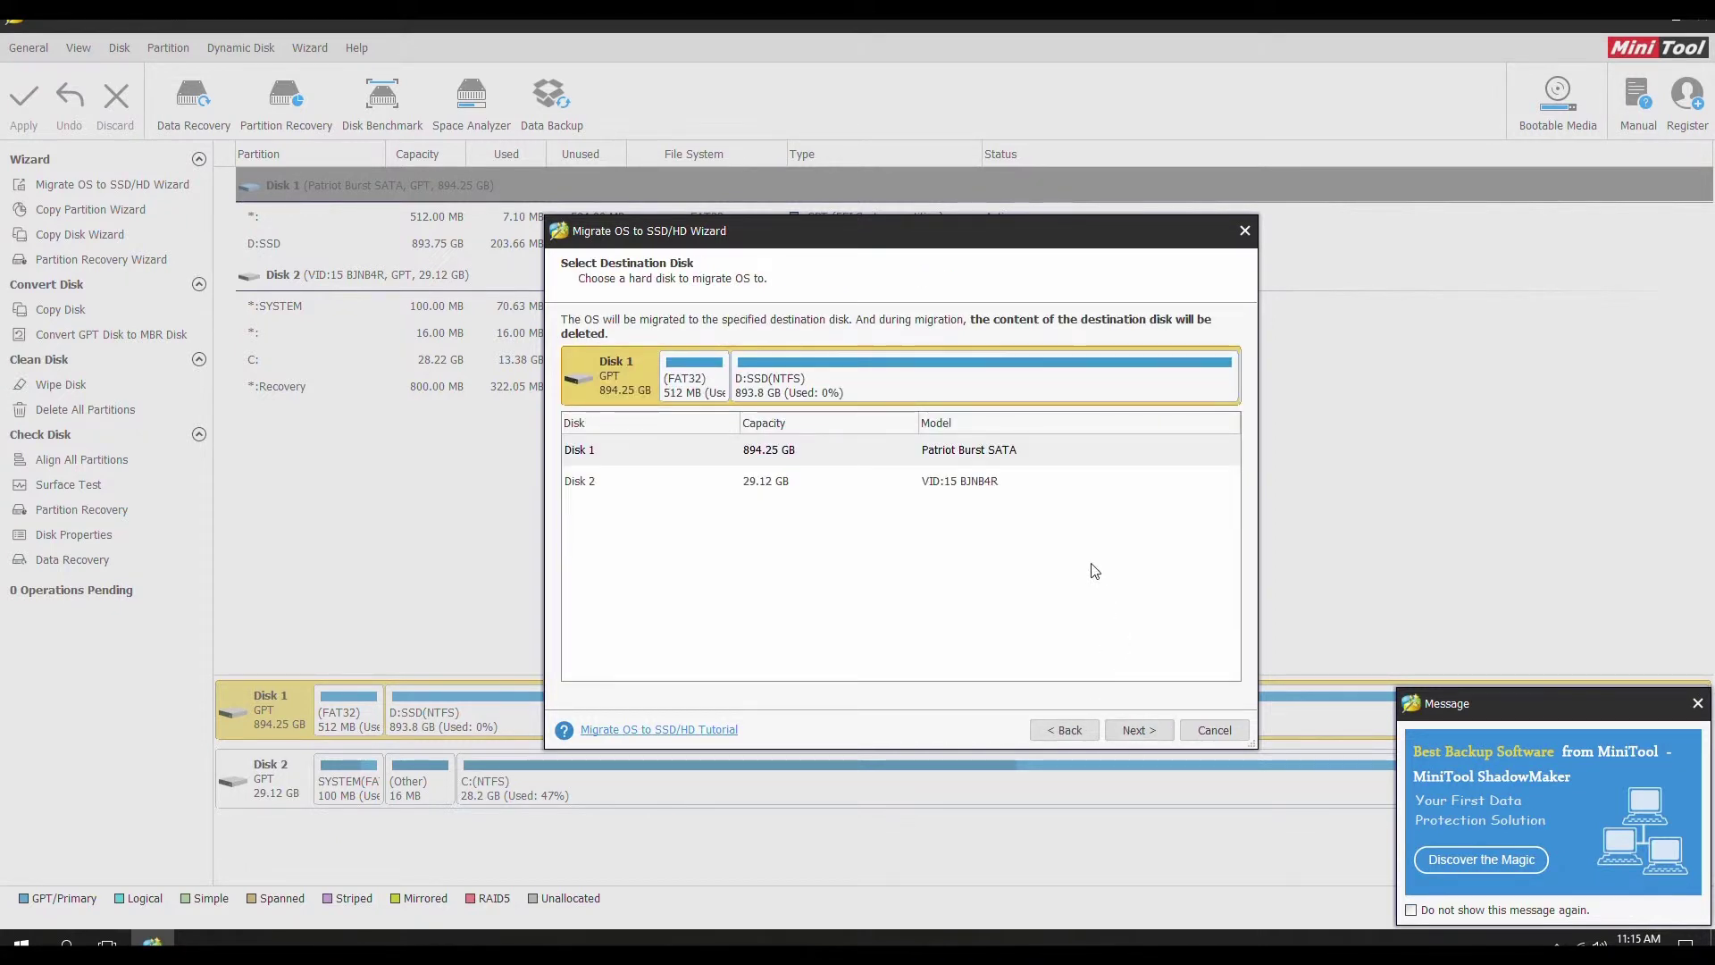
left_click(968, 460)
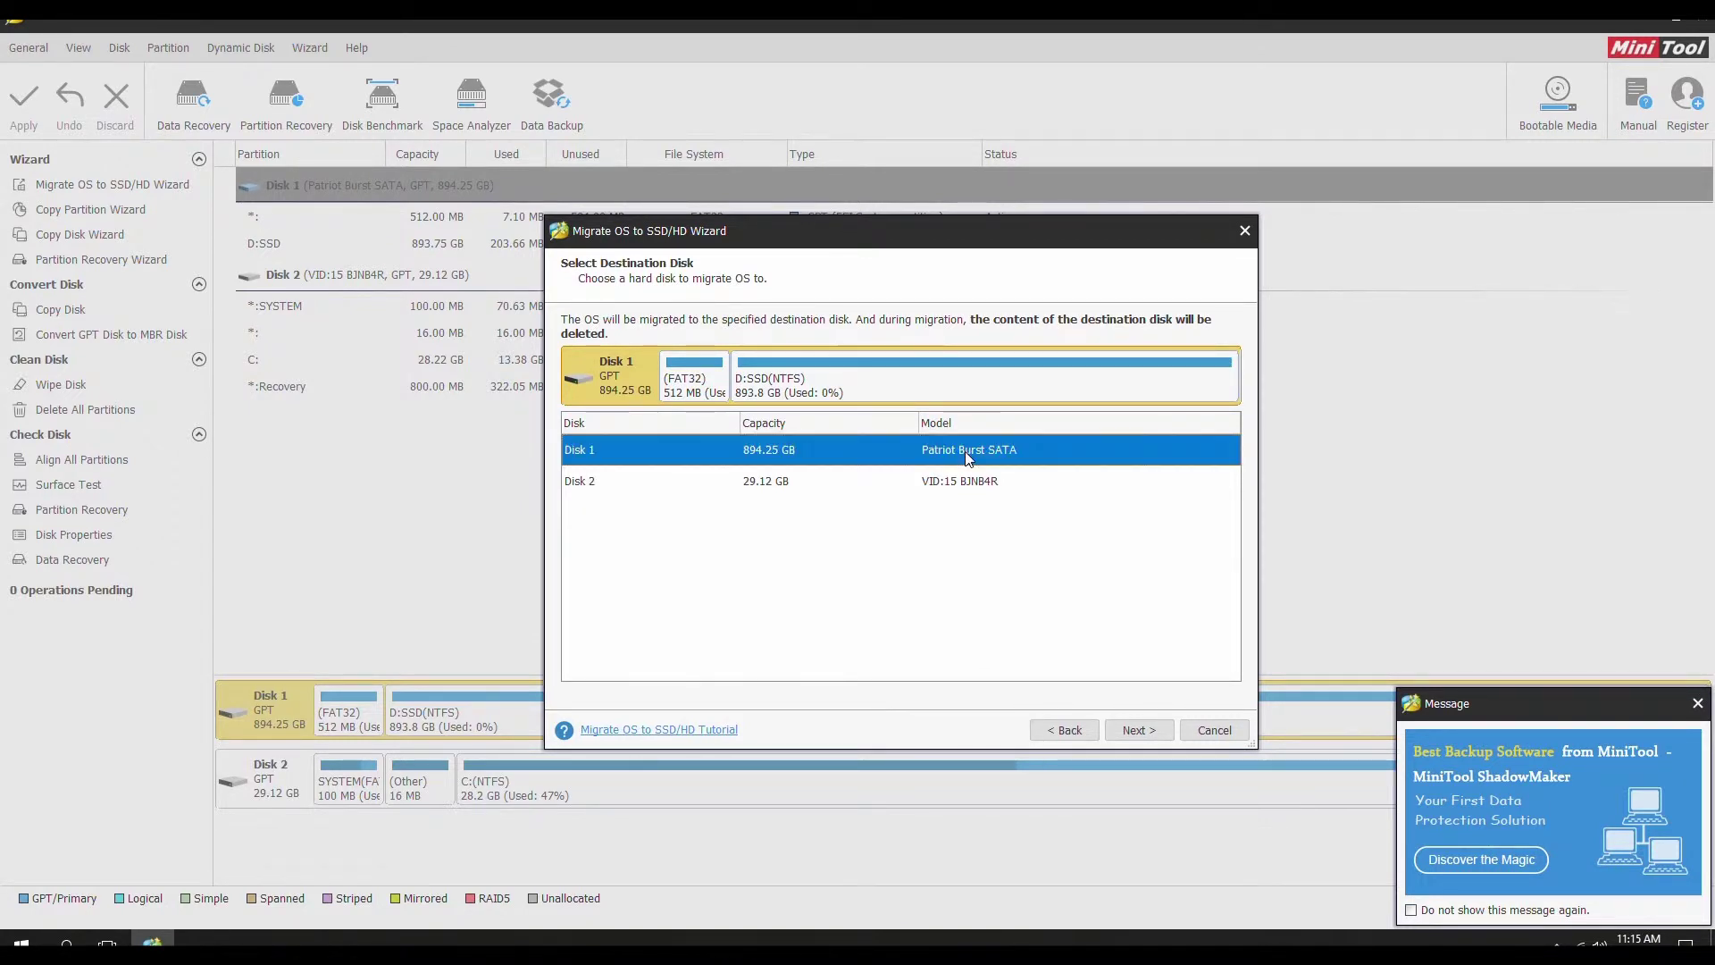
left_click(1137, 731)
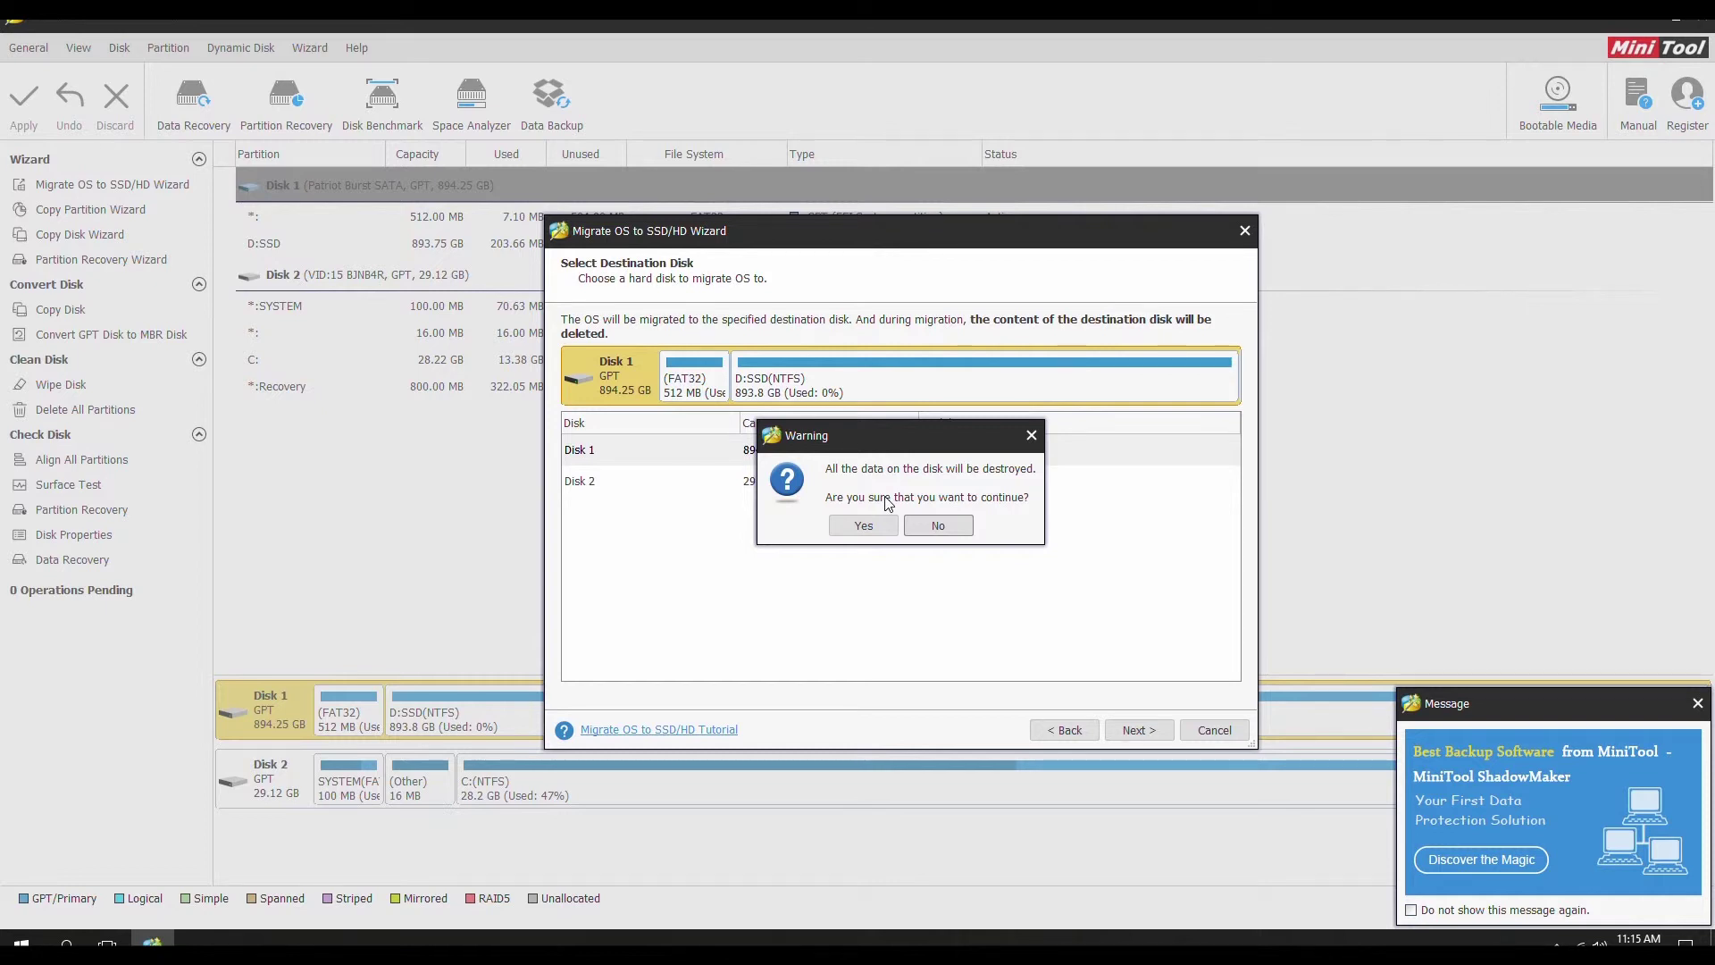
left_click(864, 525)
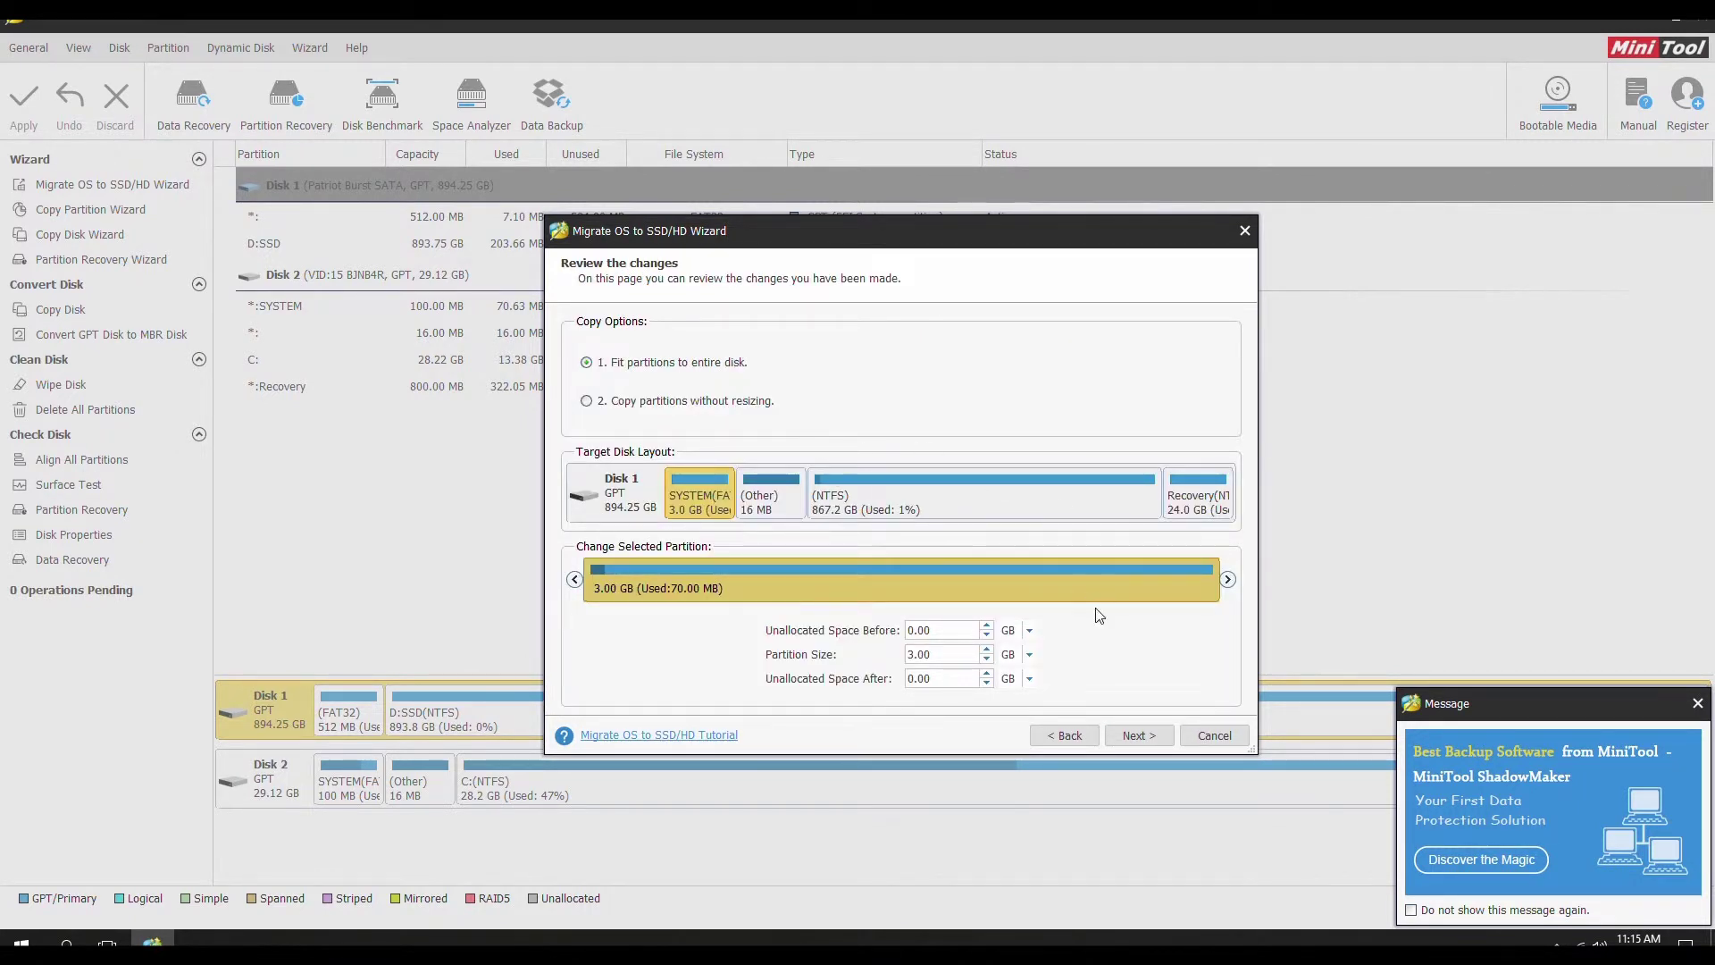
left_click(1133, 730)
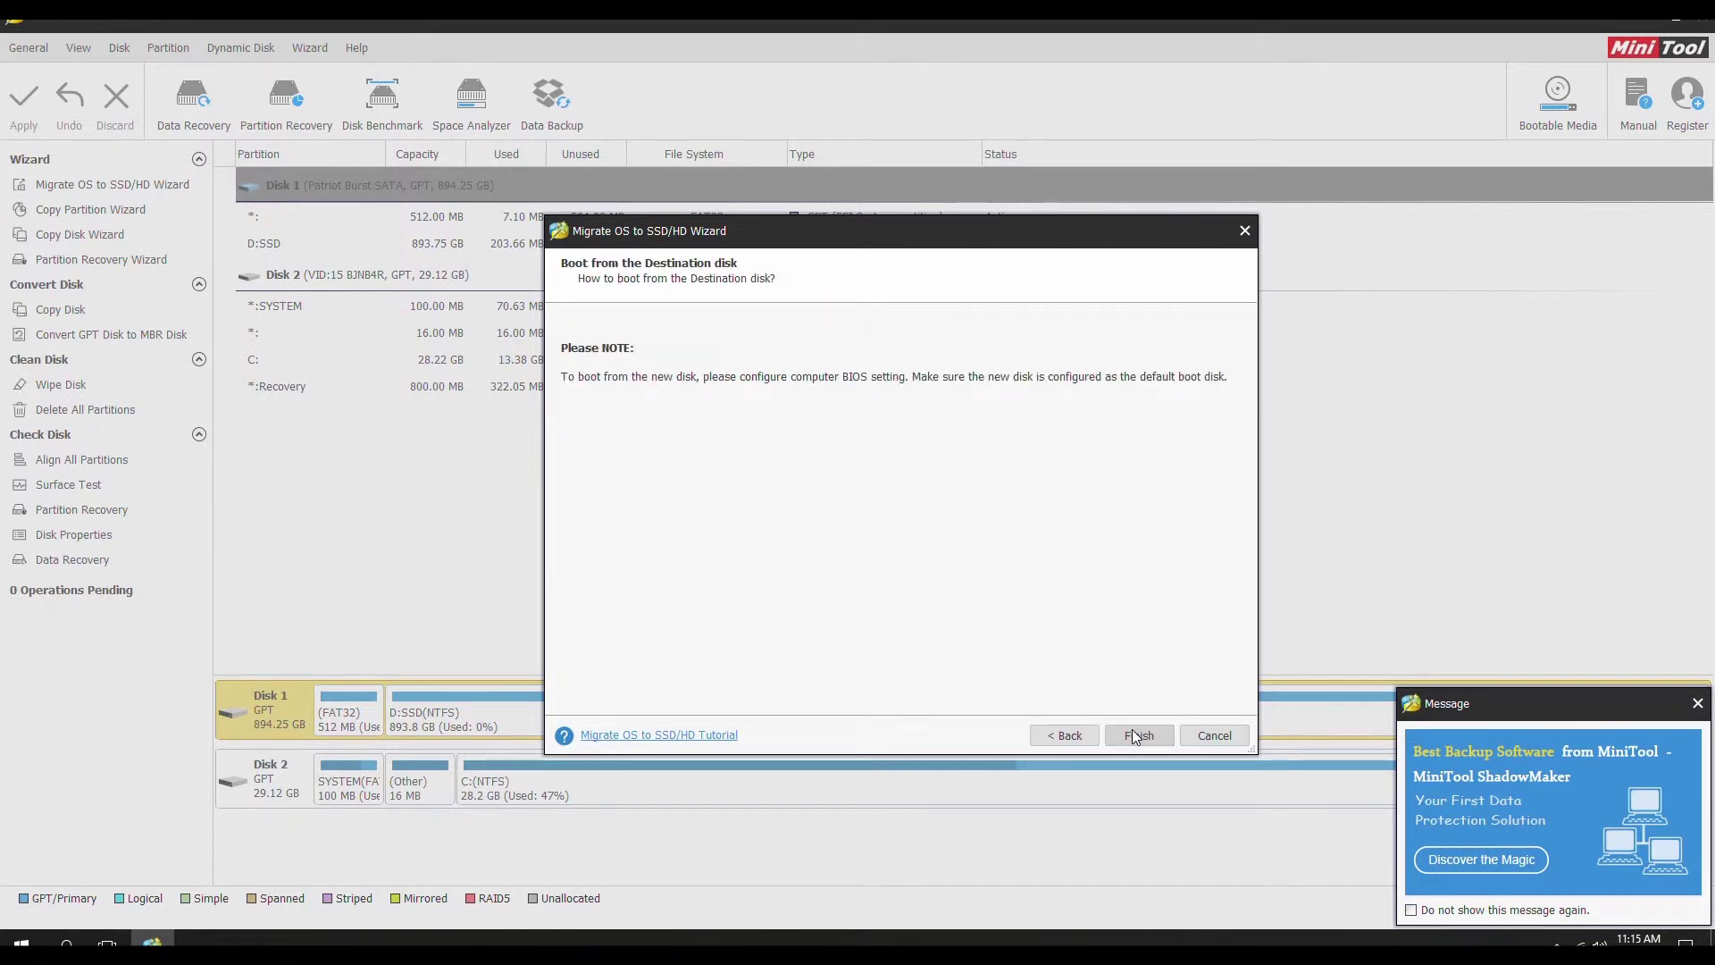
- Finish the wizard, then apply the queued migration and confirm with Yes
left_click(1132, 735)
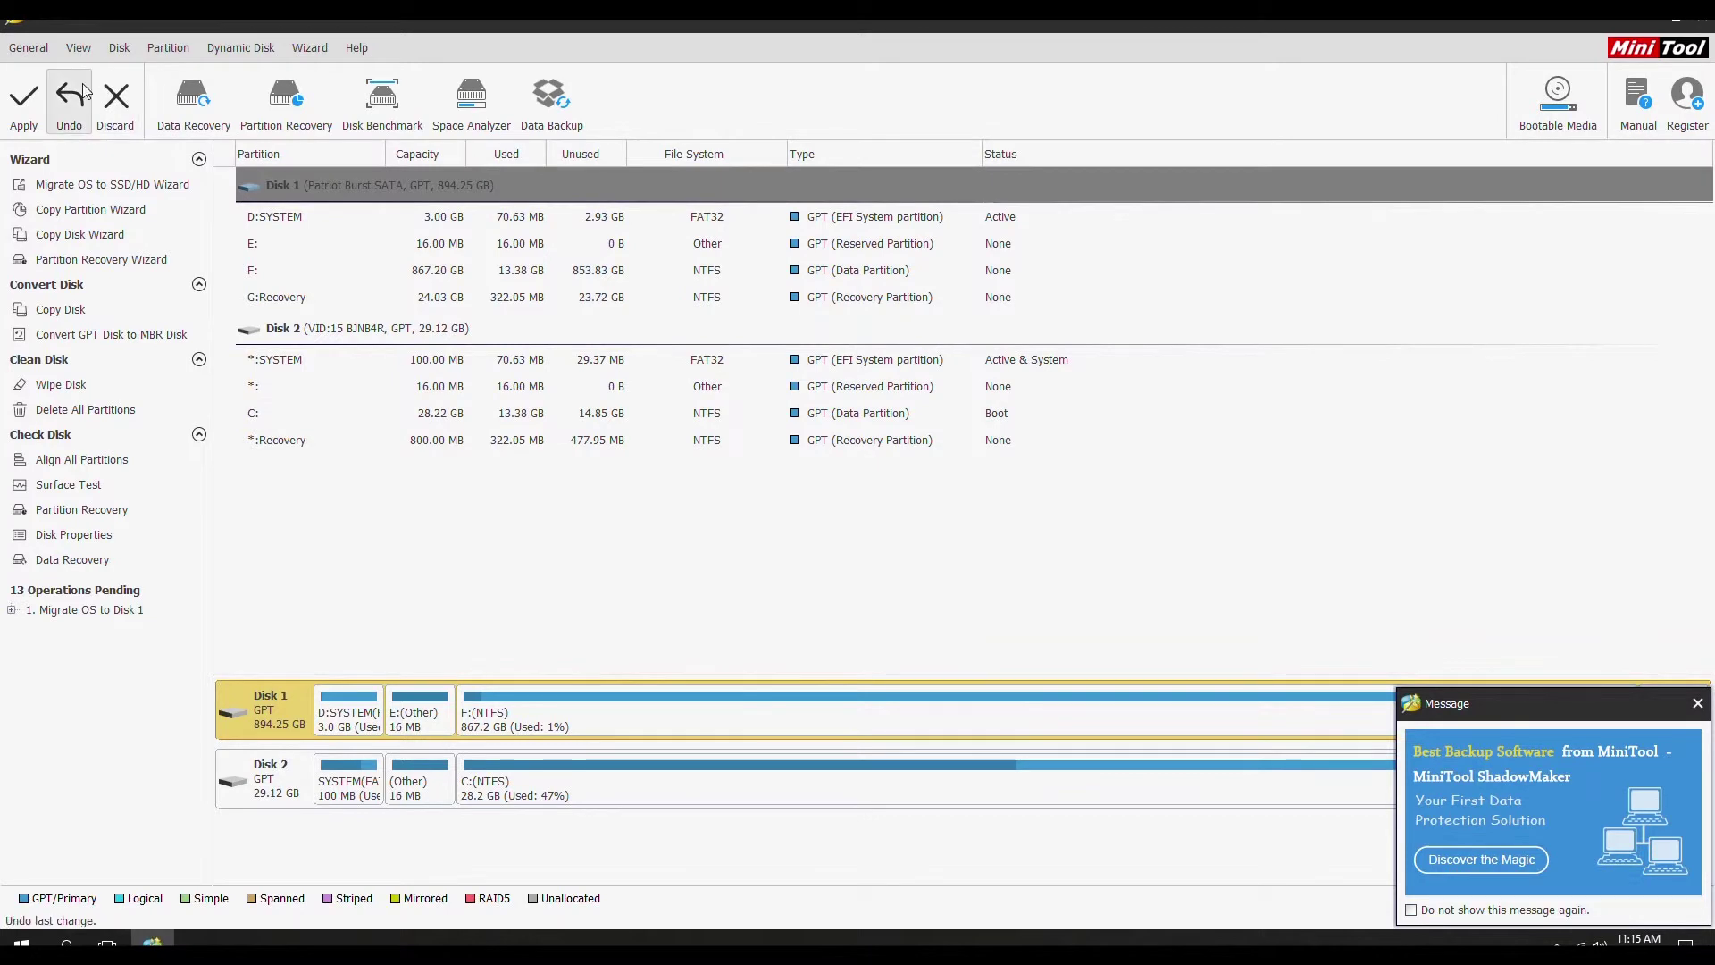
left_click(23, 101)
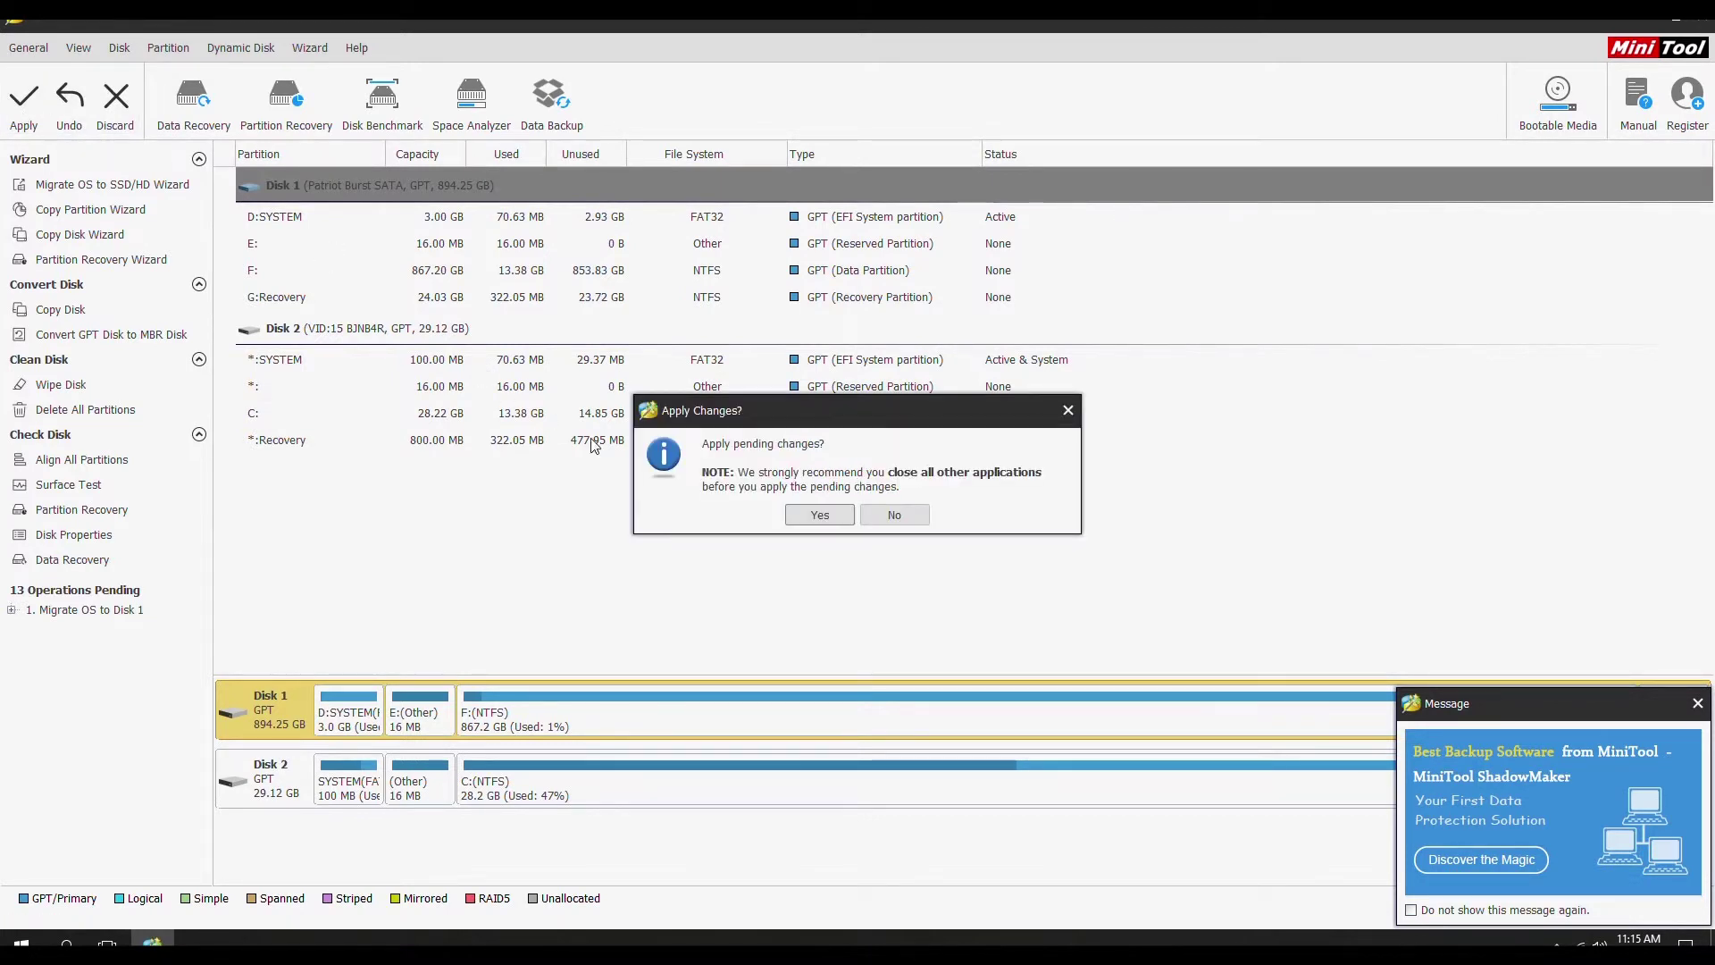
left_click(819, 514)
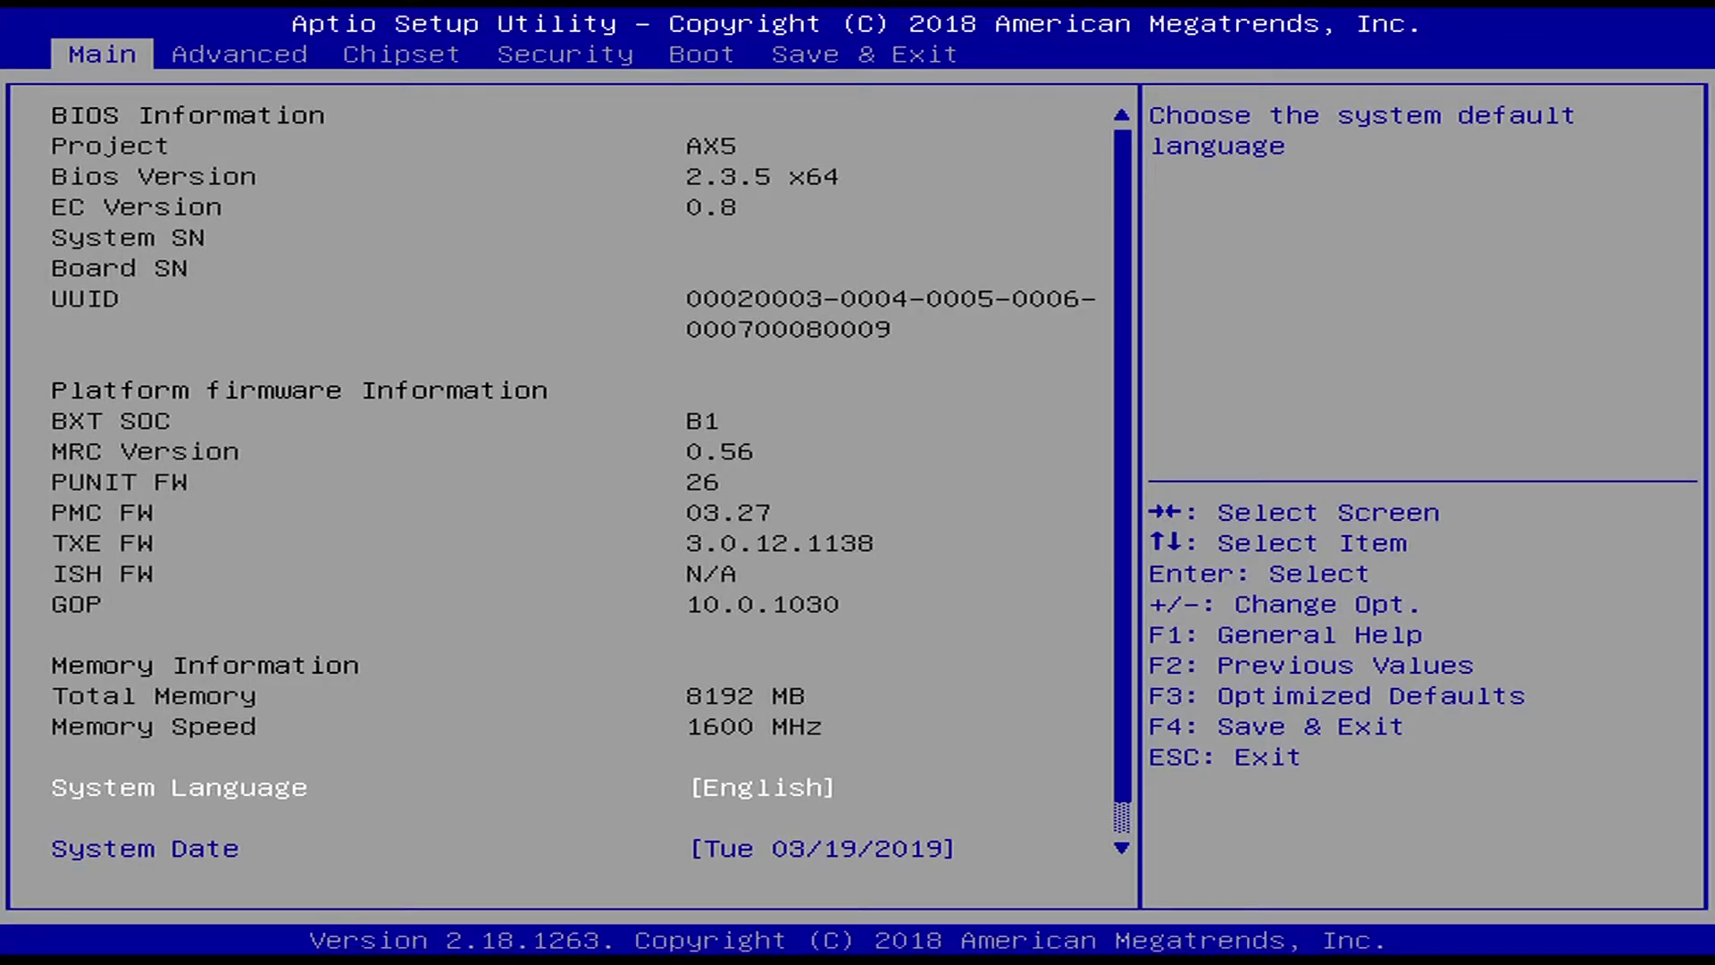
- Set Boot Option #1 to Windows Boot Manager on Patriot Burst
key("Right")
key("Right")
key("Right")
key("Right")
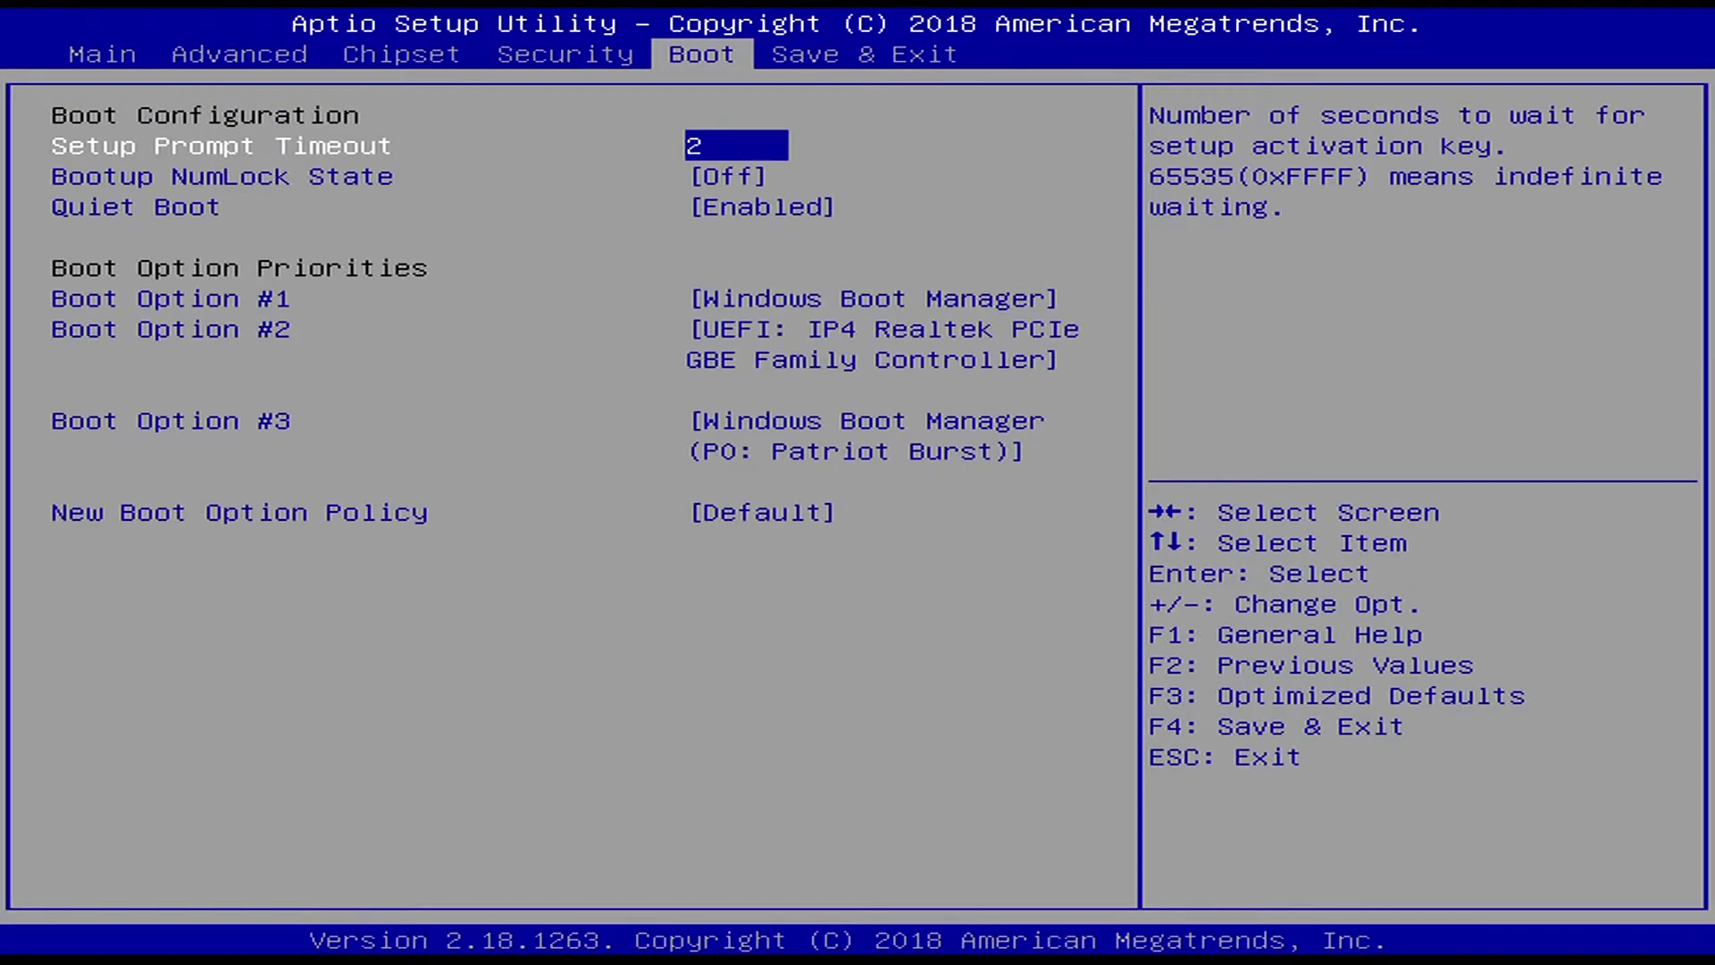
key("Down")
key("Down")
key("Down")
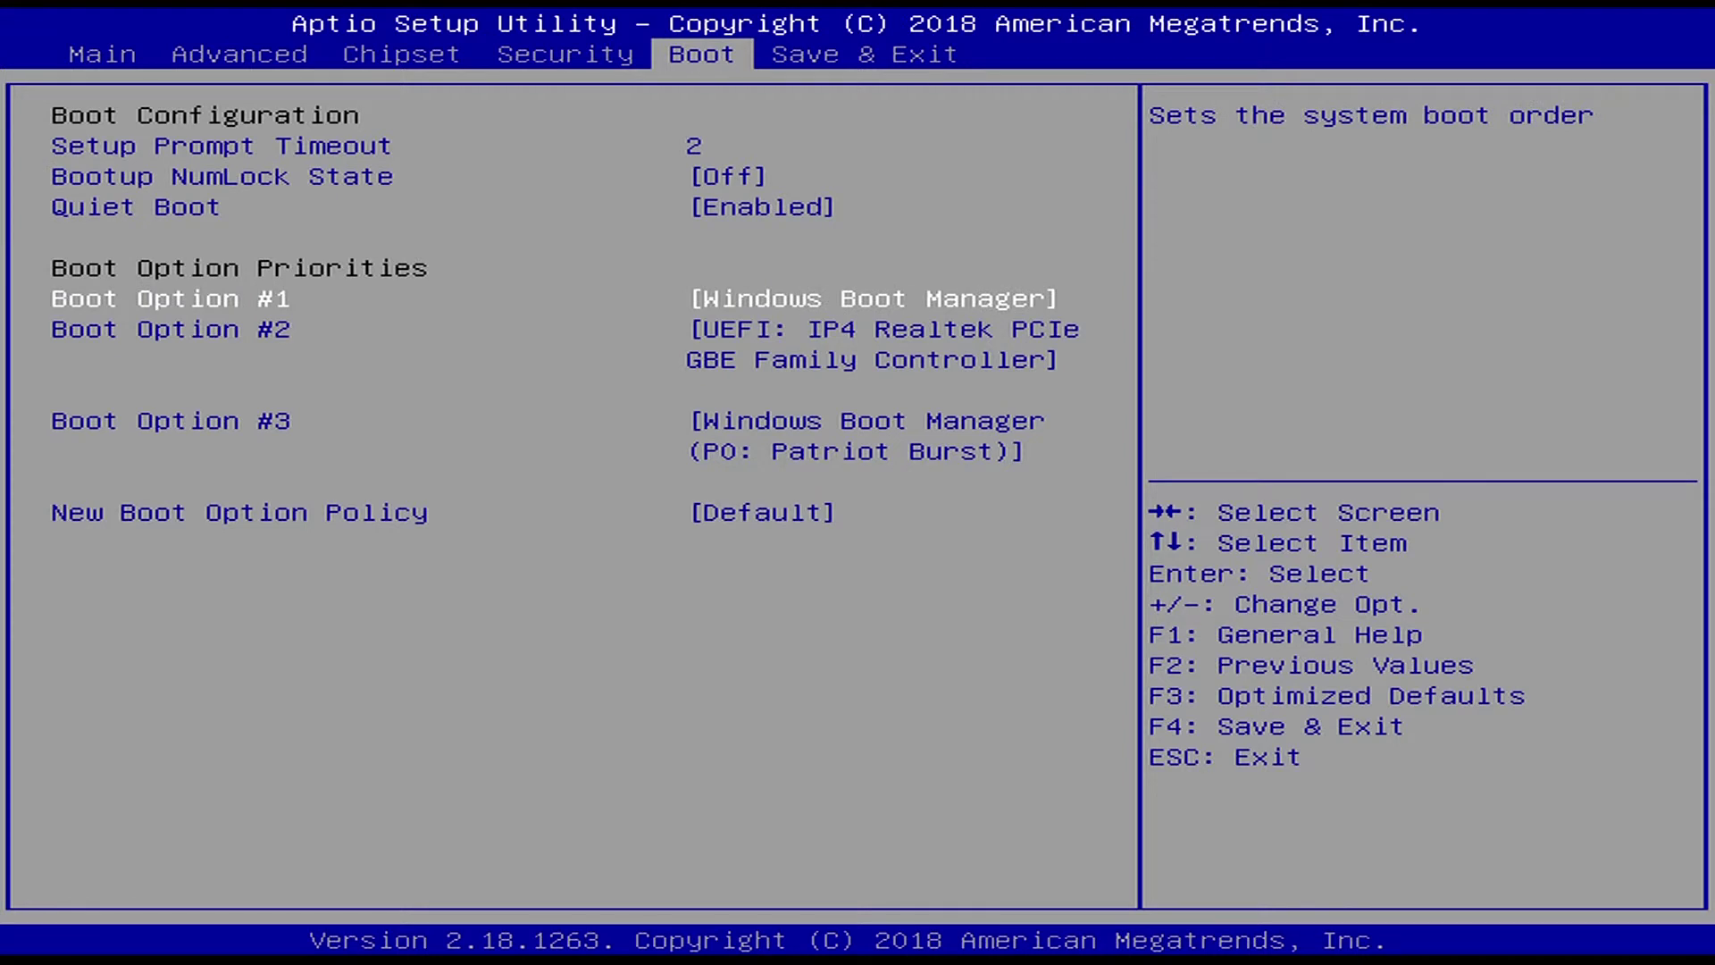
key("Return")
key("Down")
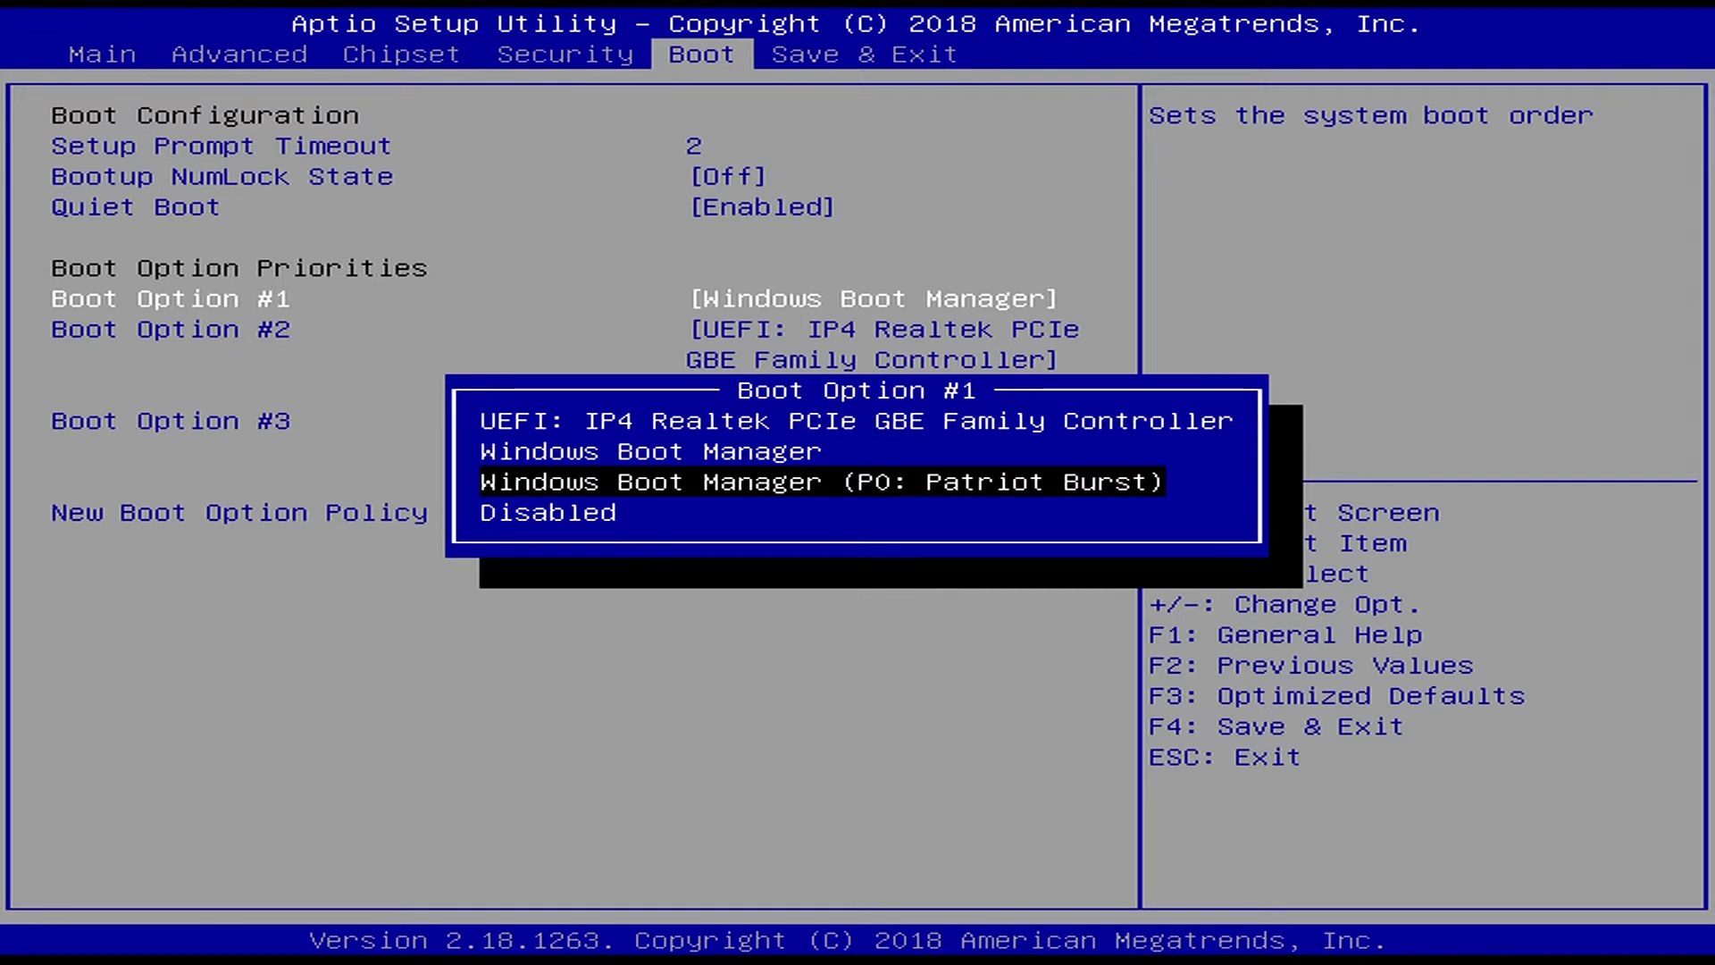
key("Return")
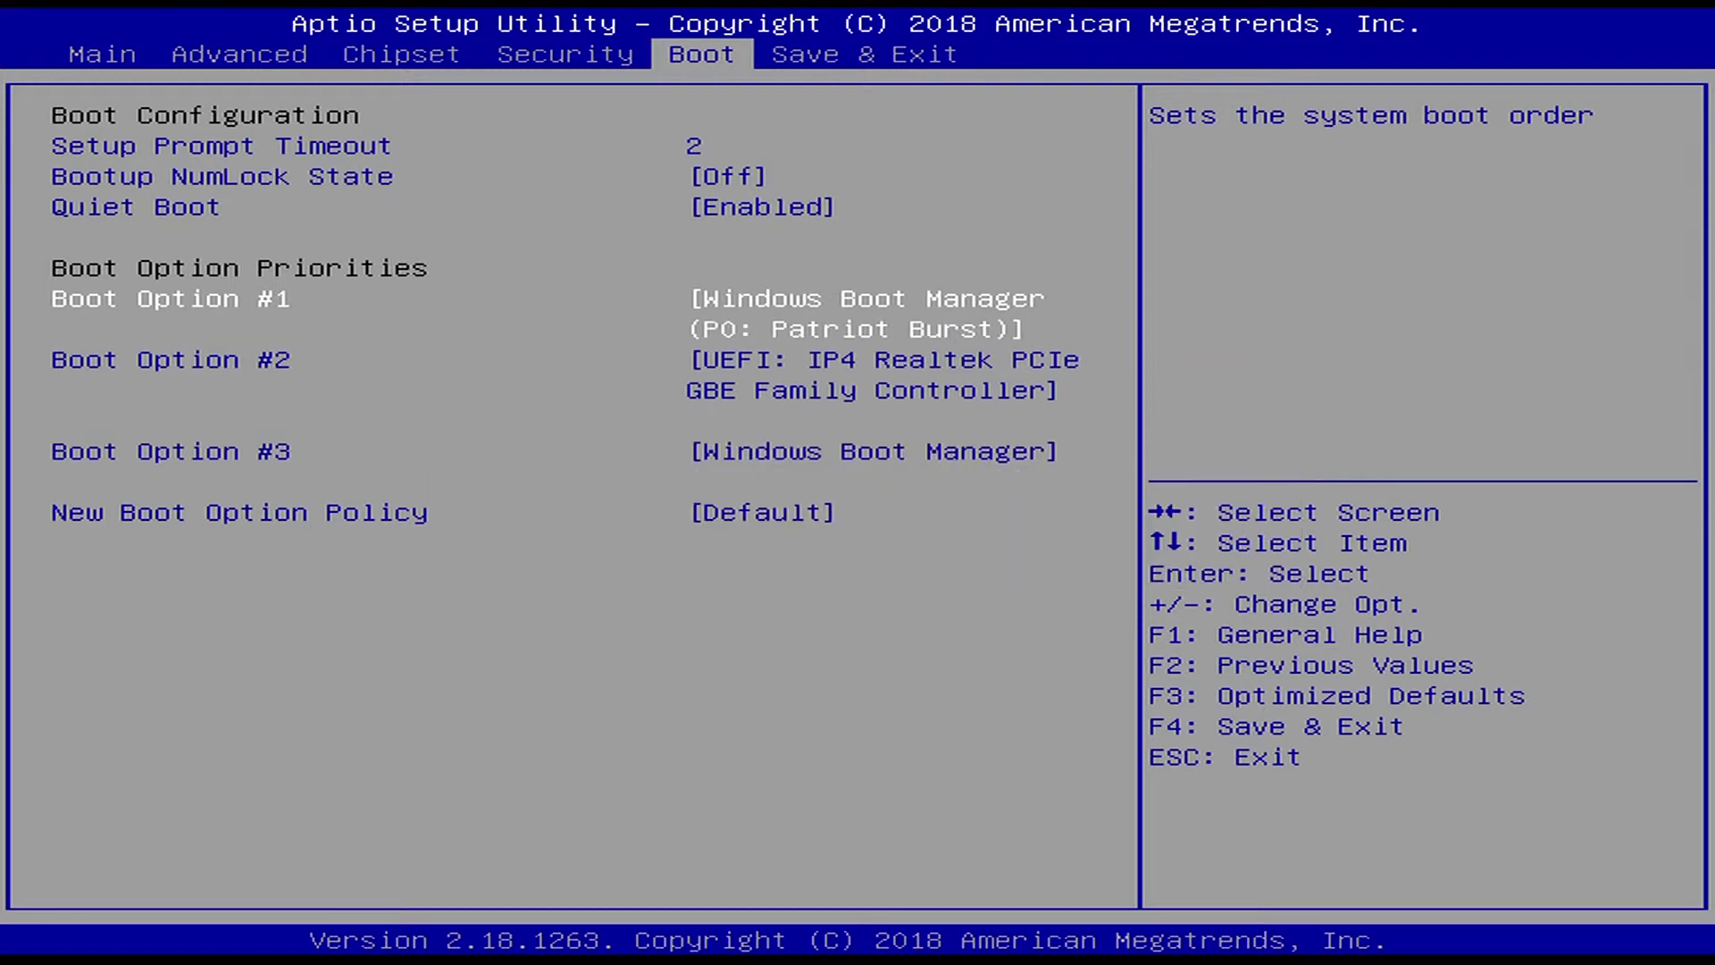
- Choose Save Changes and Reset, then launch File Explorer from Windows search
key("Right")
key("Down")
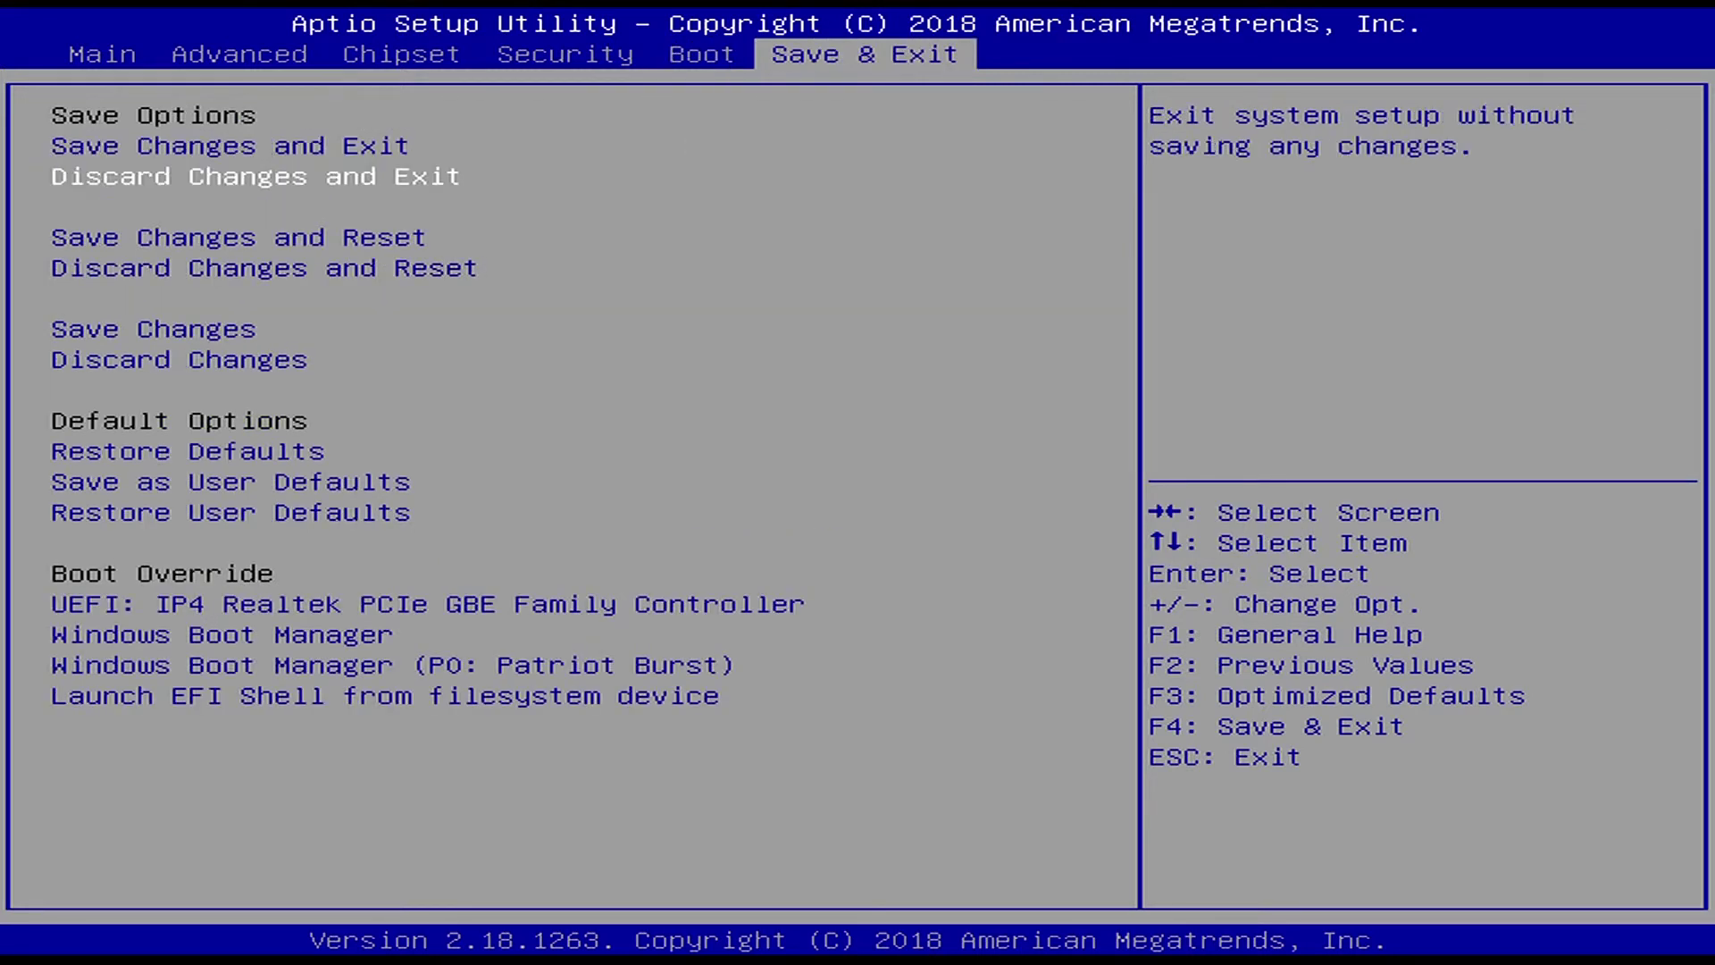
key("Down")
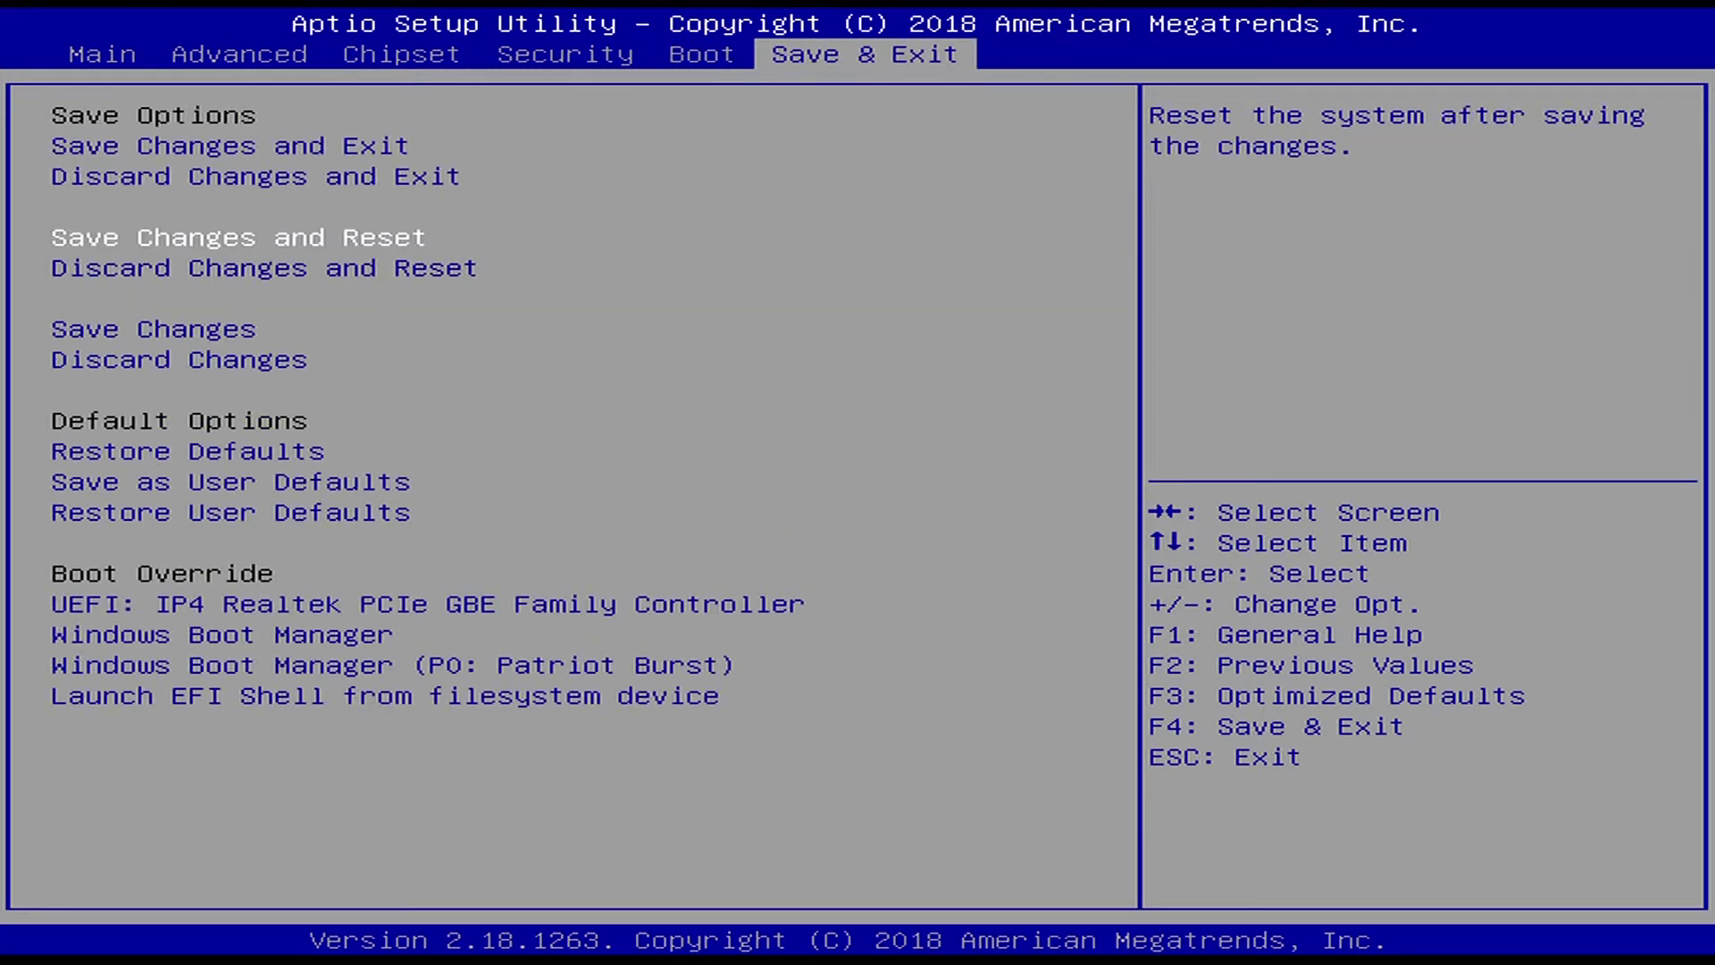
key("Return")
key("Return")
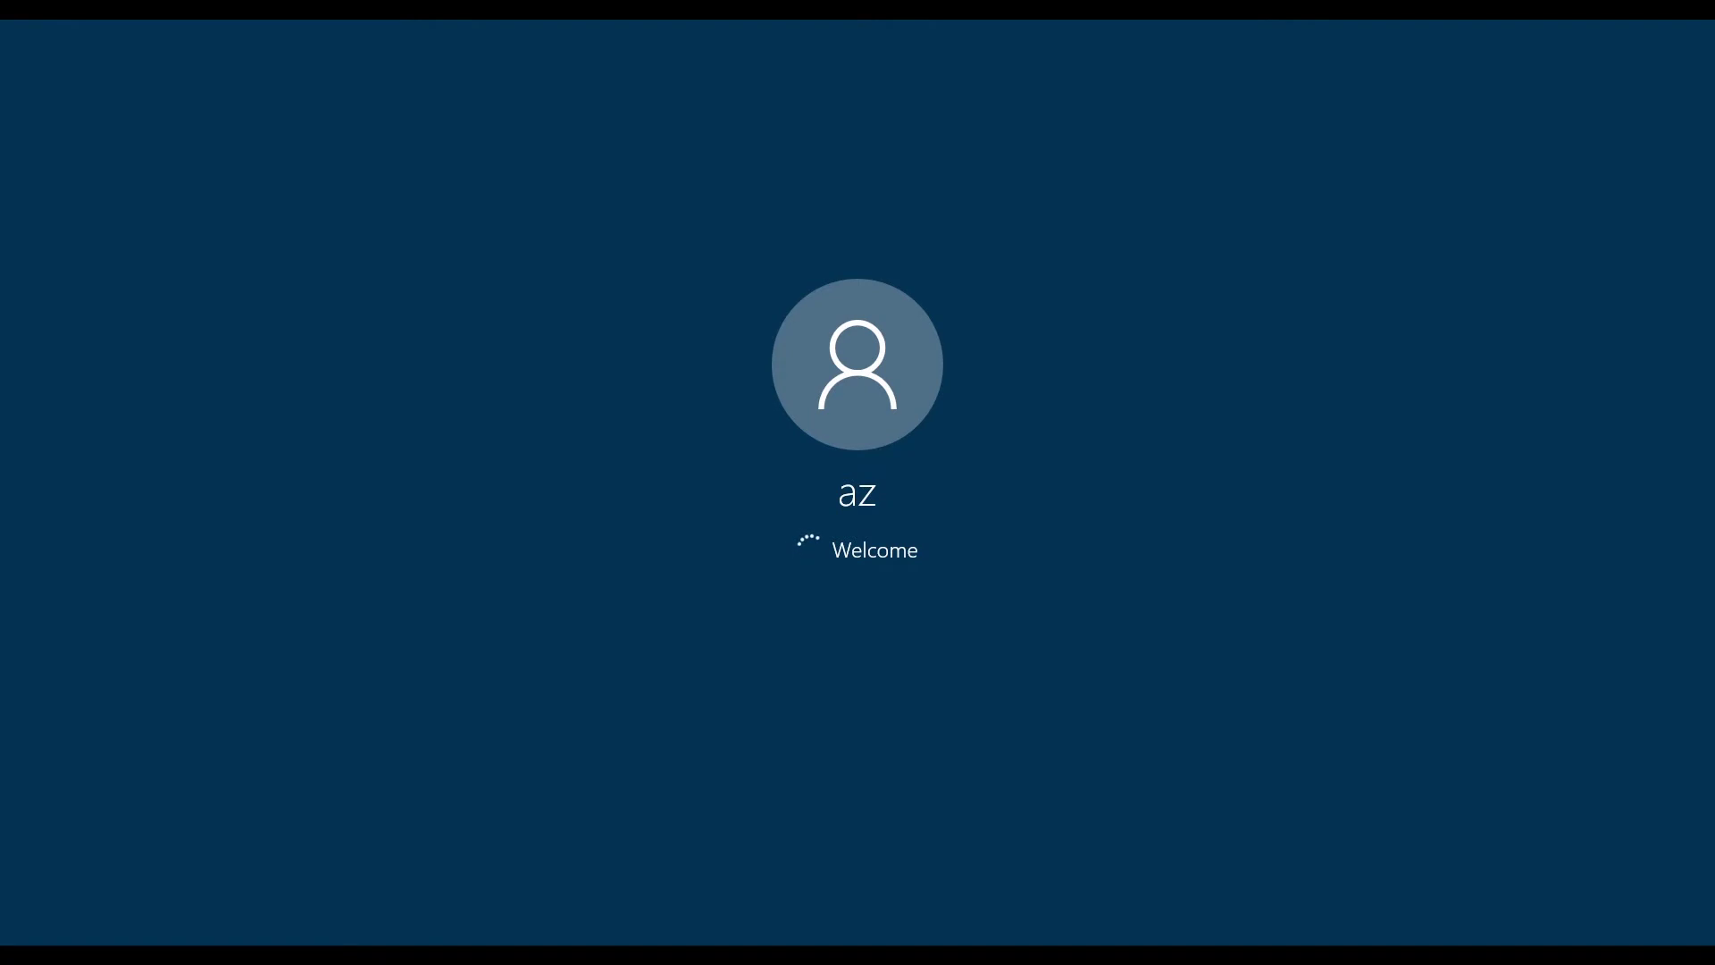
key("super")
type("fi")
key("Return")
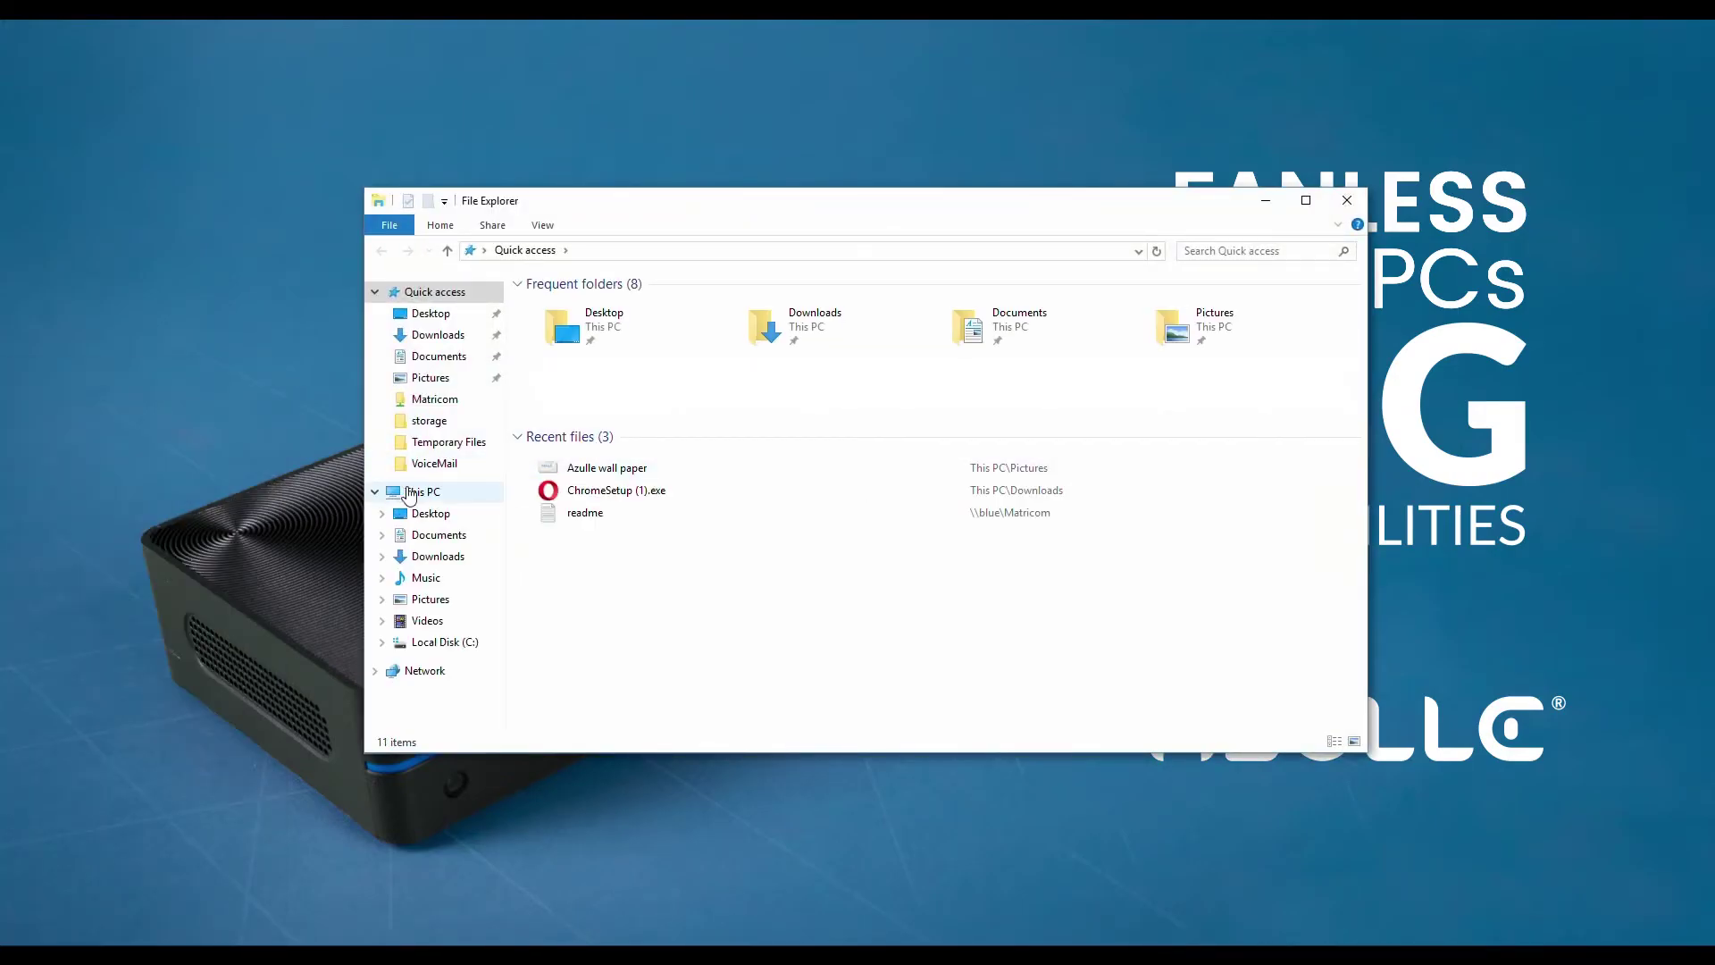
- Go to This PC and open the Properties of Local Disk (C:)
left_click(402, 493)
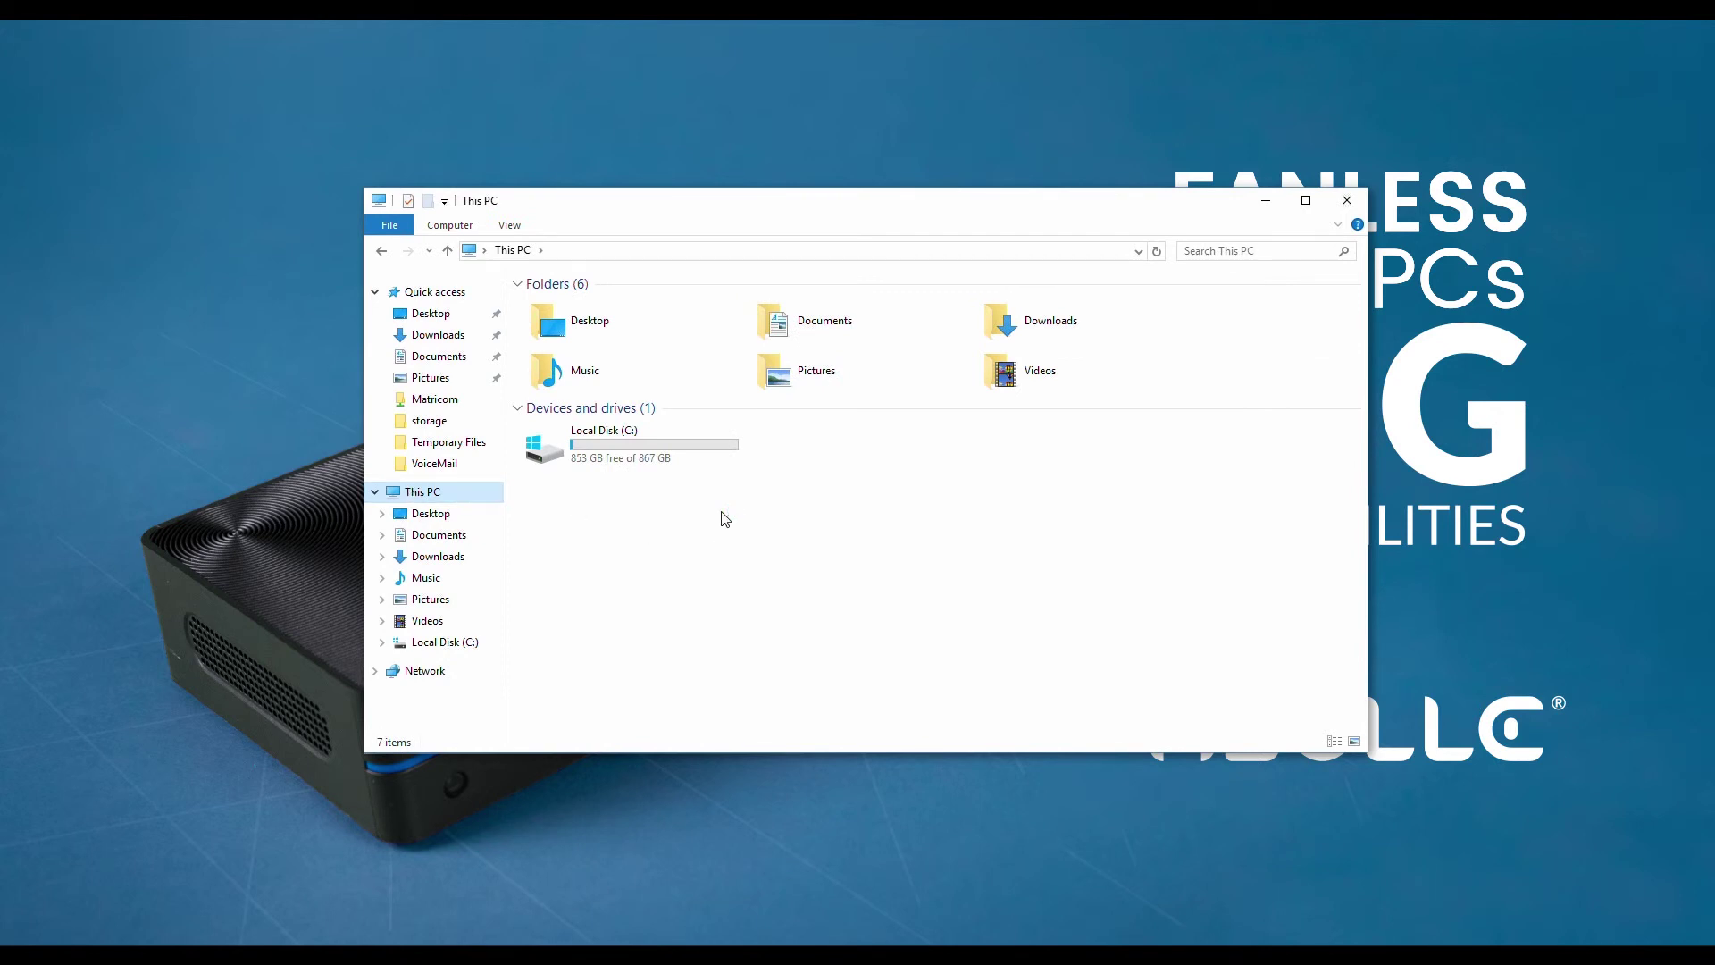
left_click(694, 467)
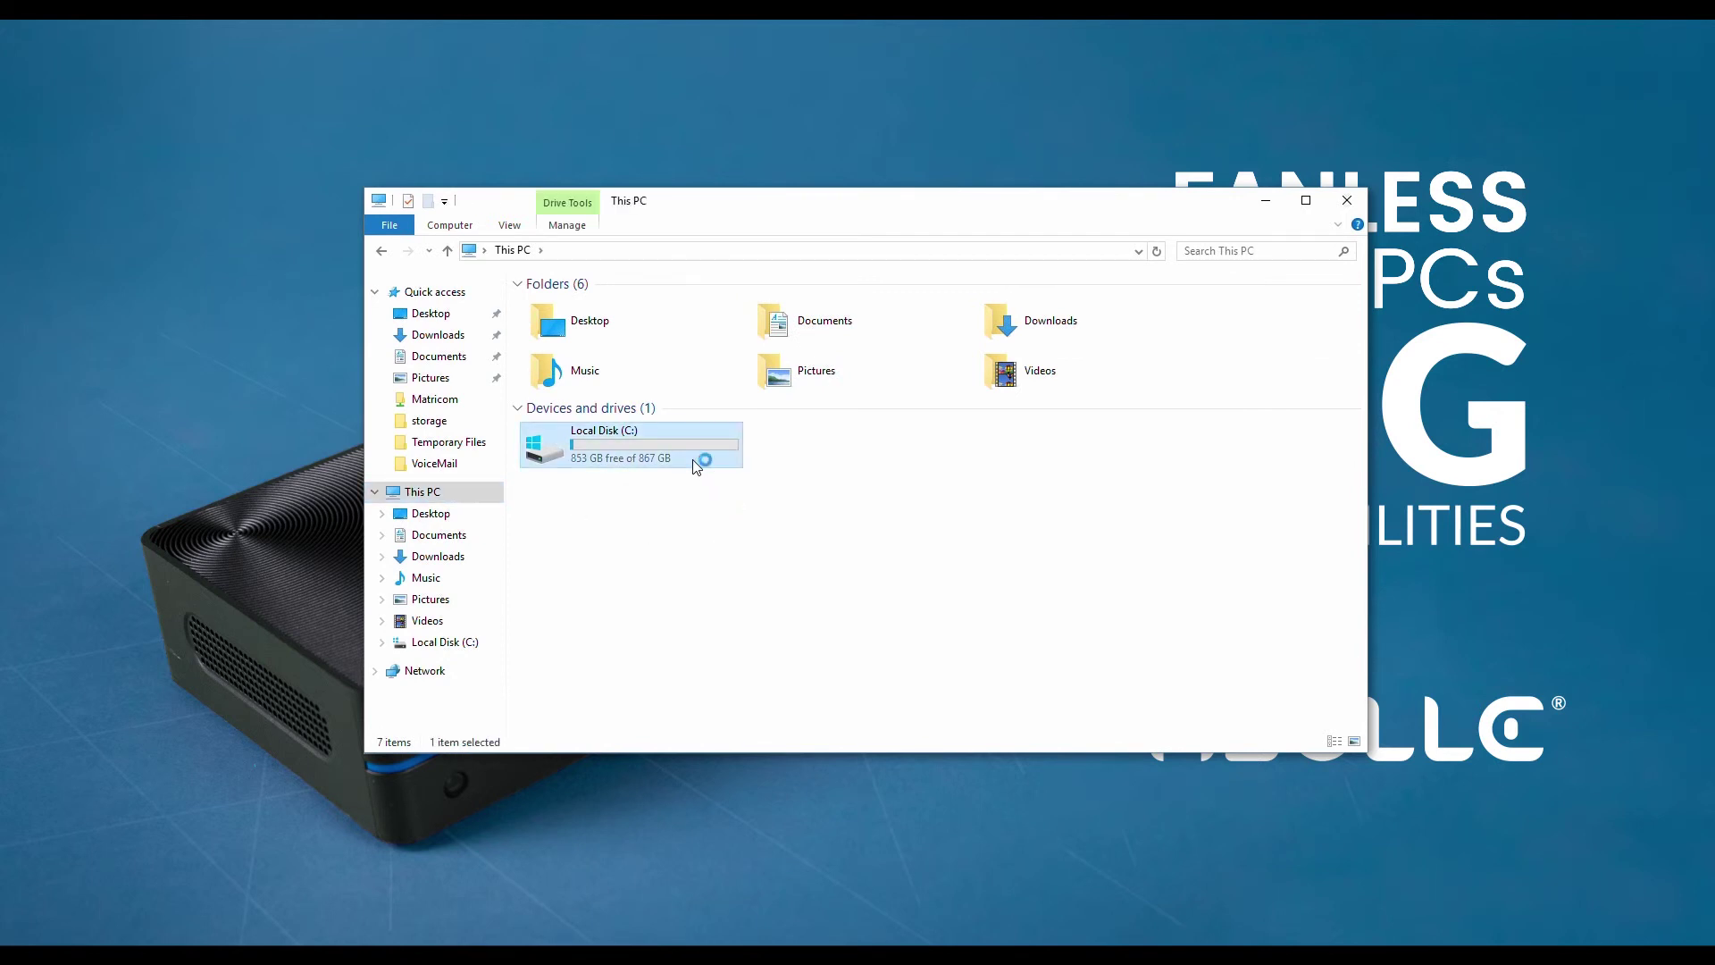
right_click(694, 463)
left_click(738, 741)
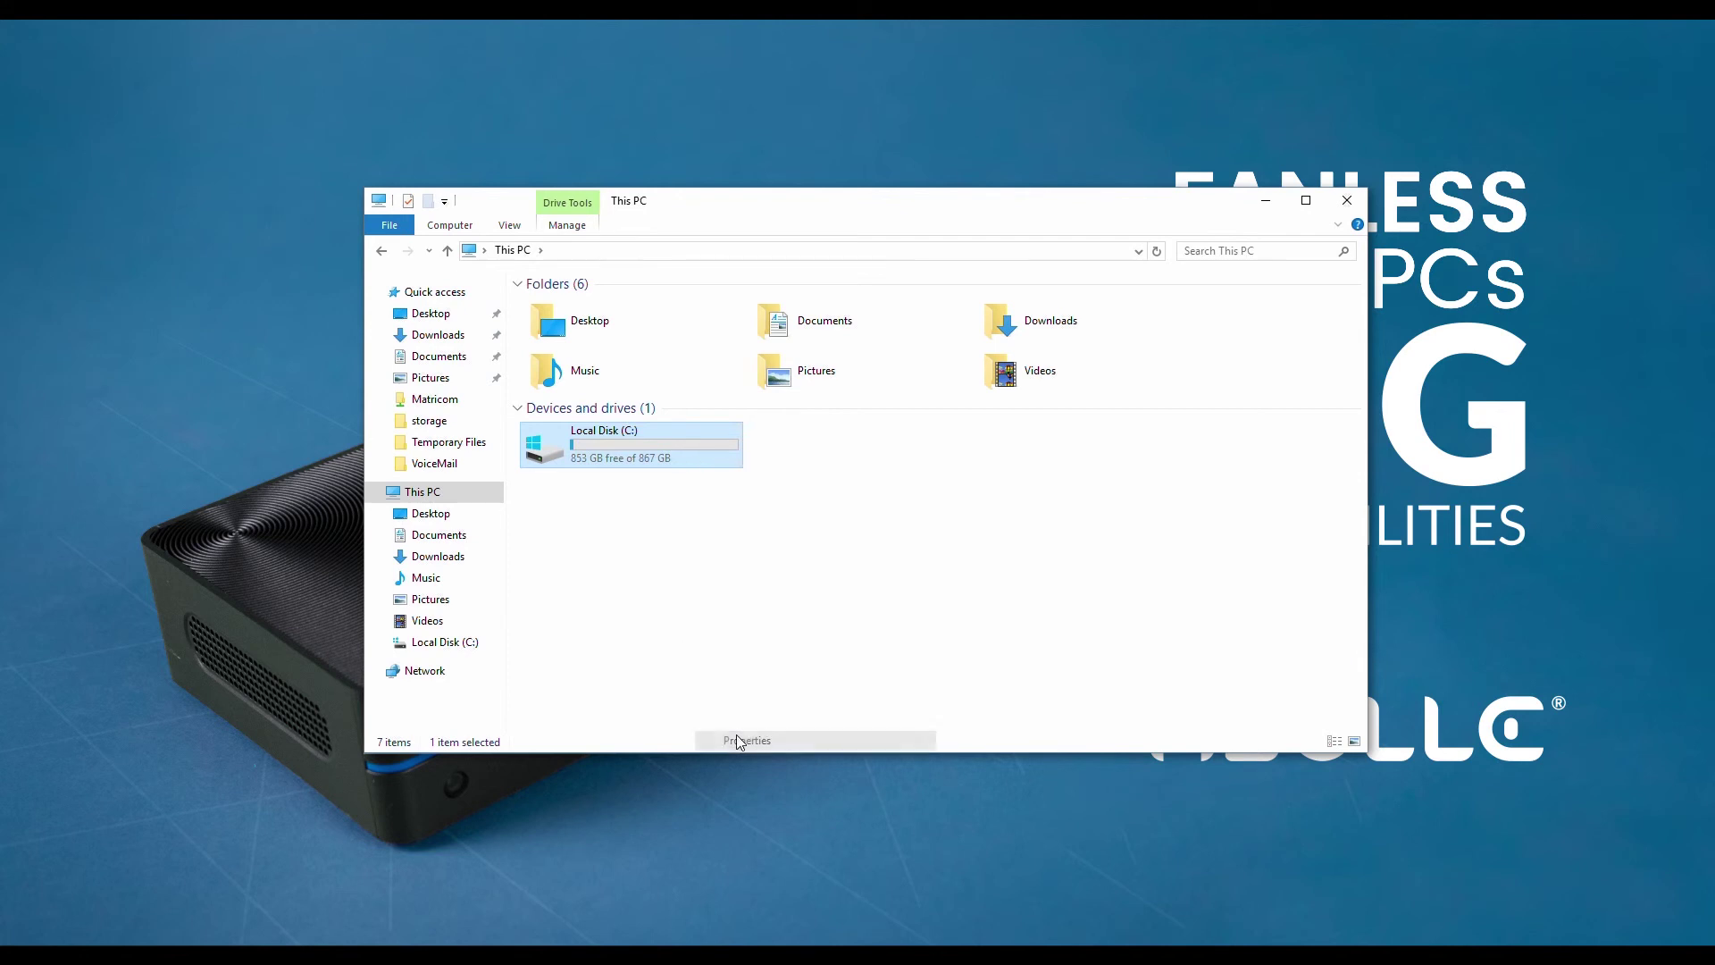